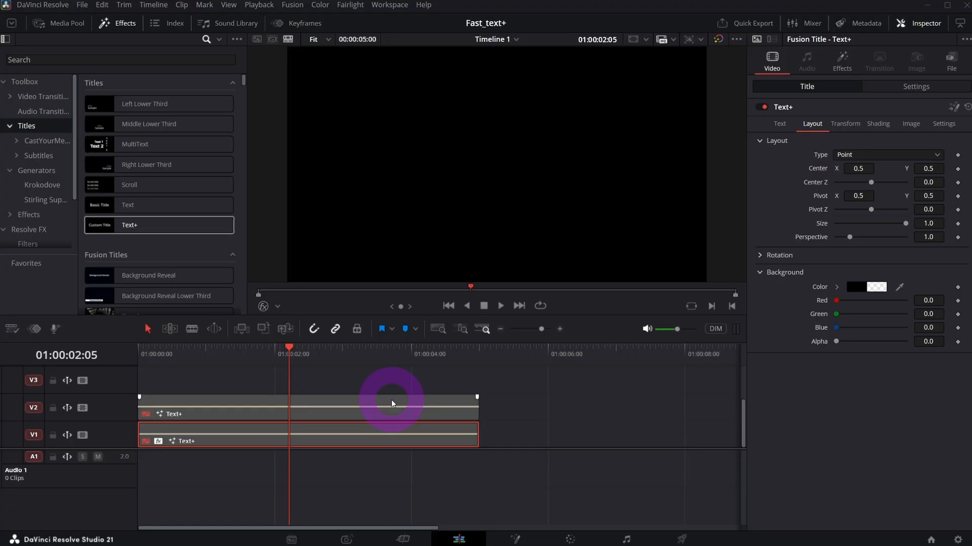
Preview the finished title on V1, disable it again, and enable the plain FAST title clip on V2.
key(d)
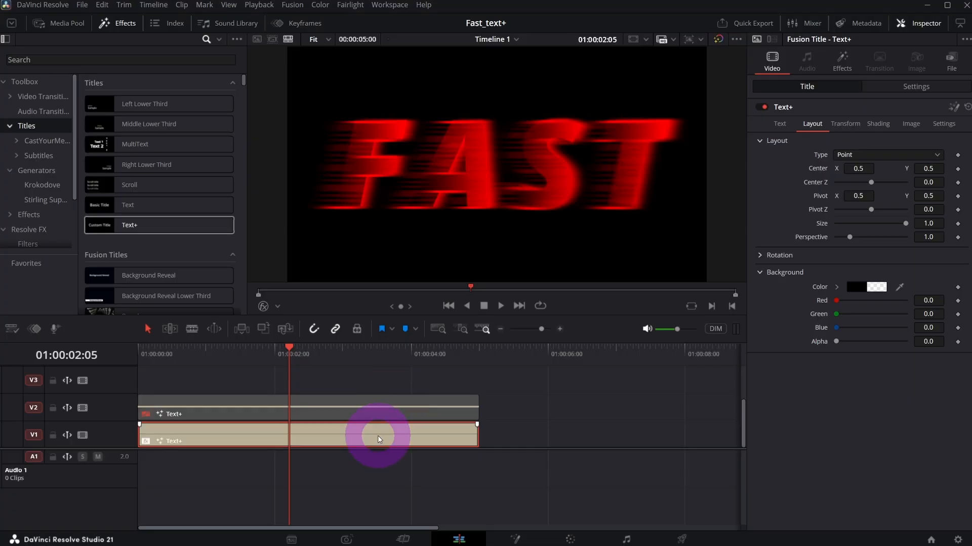
key(d)
click(286, 411)
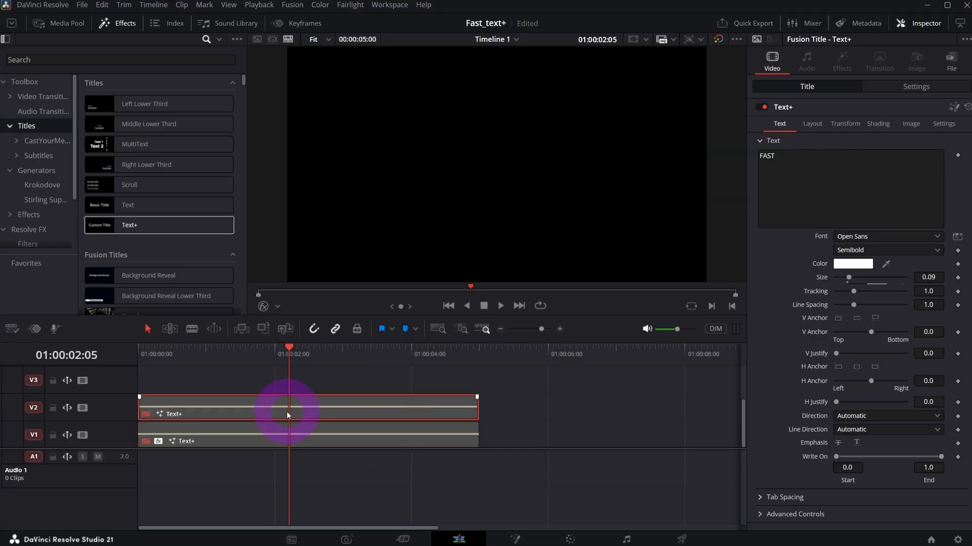
key(d)
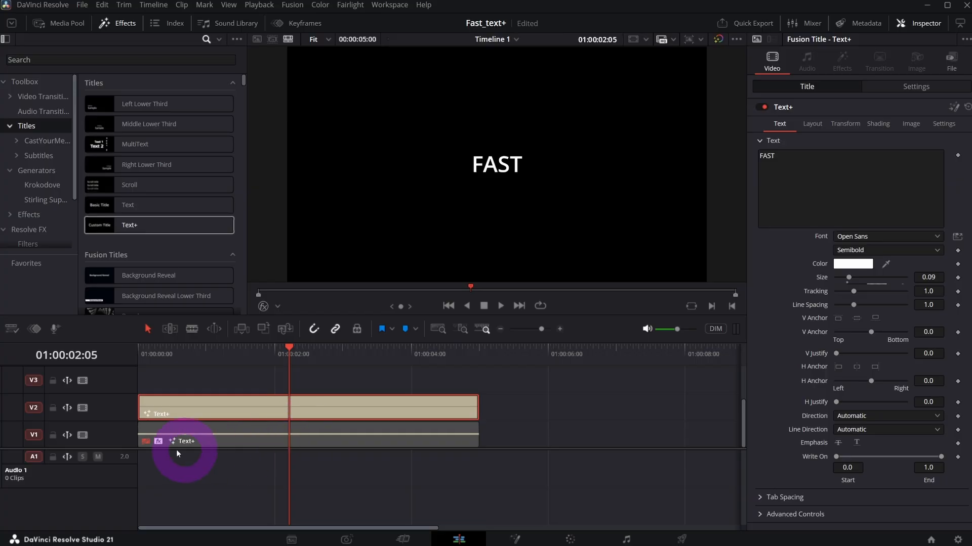
Set the FAST title's Open Sans font style to Extrabold Italic.
click(812, 176)
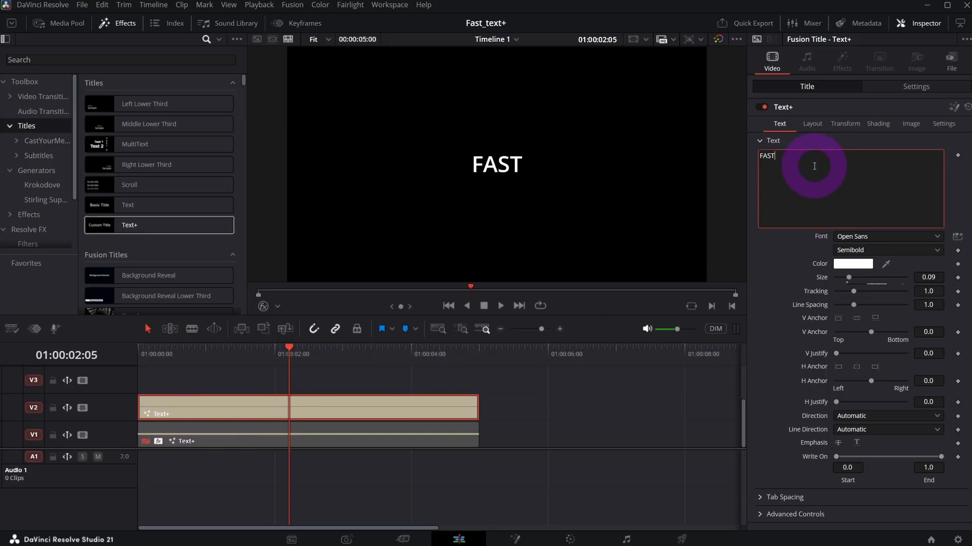
click(934, 350)
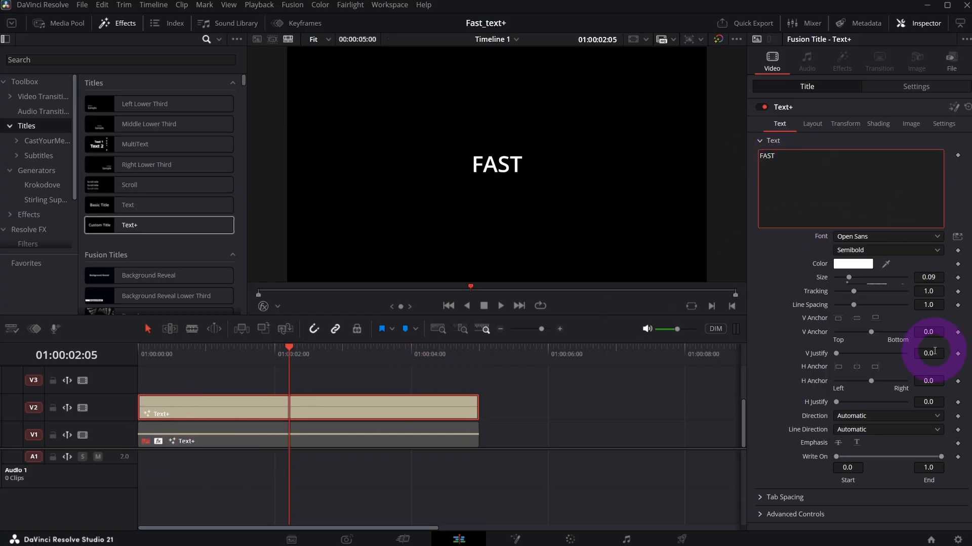
click(873, 251)
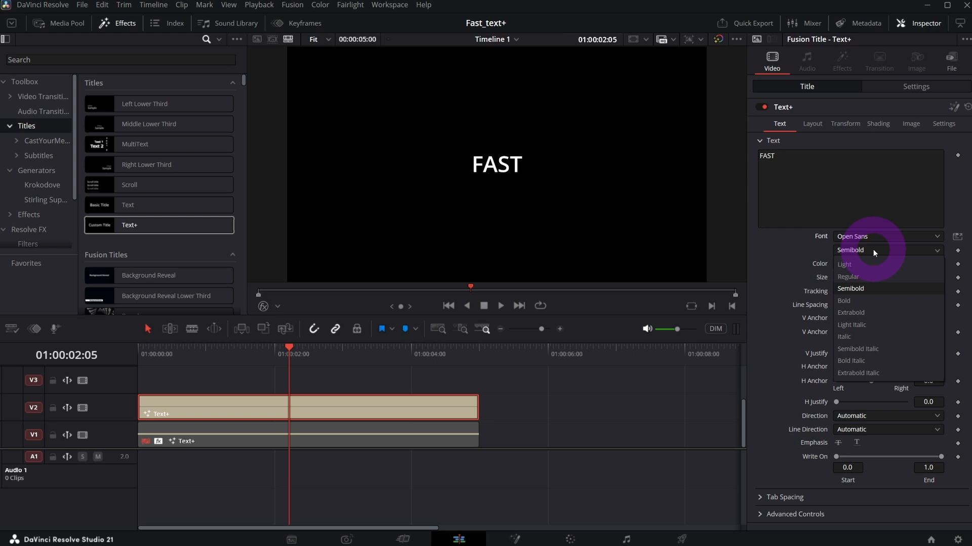
click(866, 375)
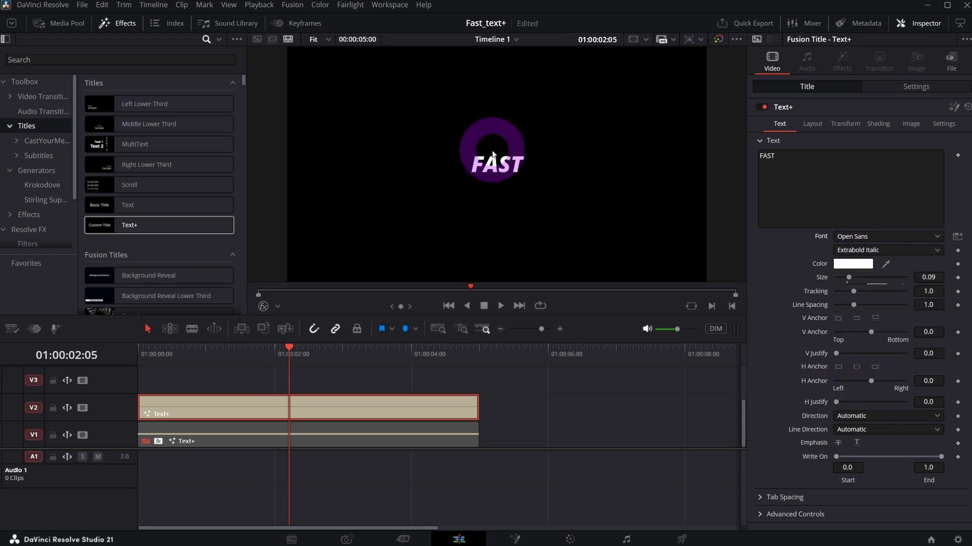
Enlarge the FAST text to a size of 0.29 and widen its tracking slightly to about 1.057.
click(872, 277)
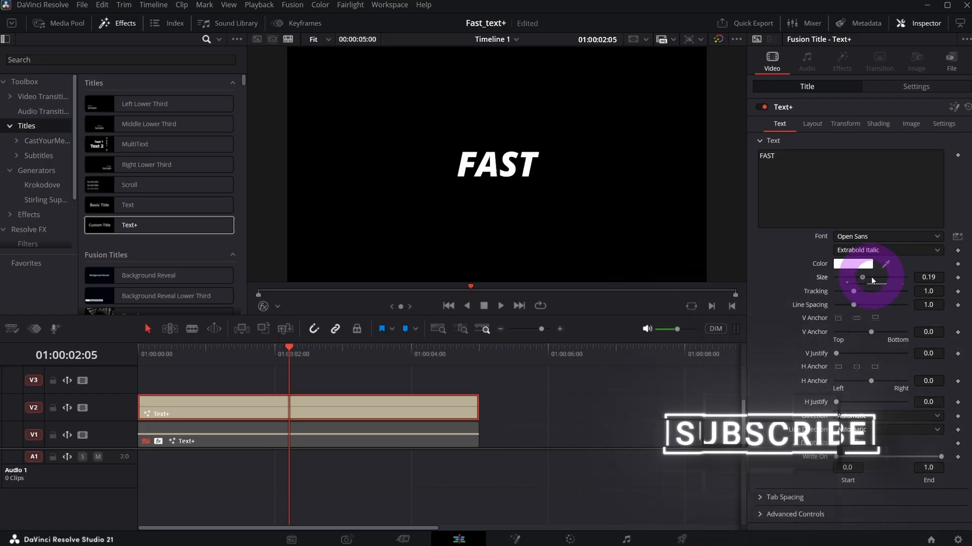
click(877, 278)
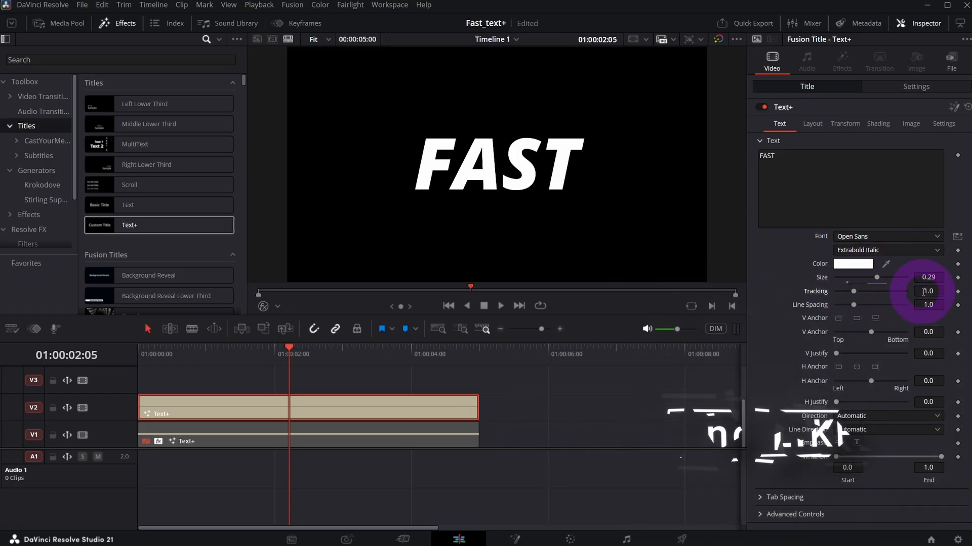
drag(925, 292, 953, 293)
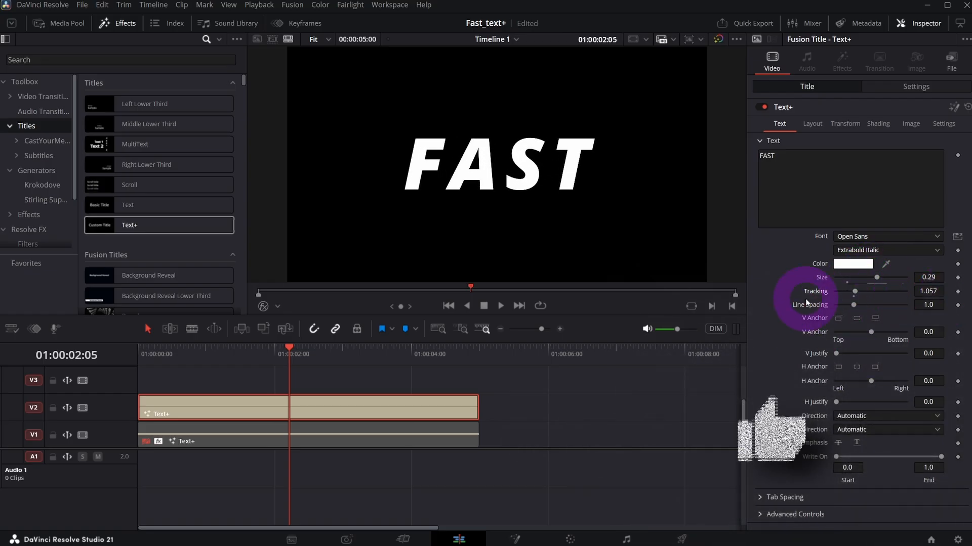
Change the fill of shading element 1 to a gradient and make its white end stop pure red.
click(881, 126)
click(836, 155)
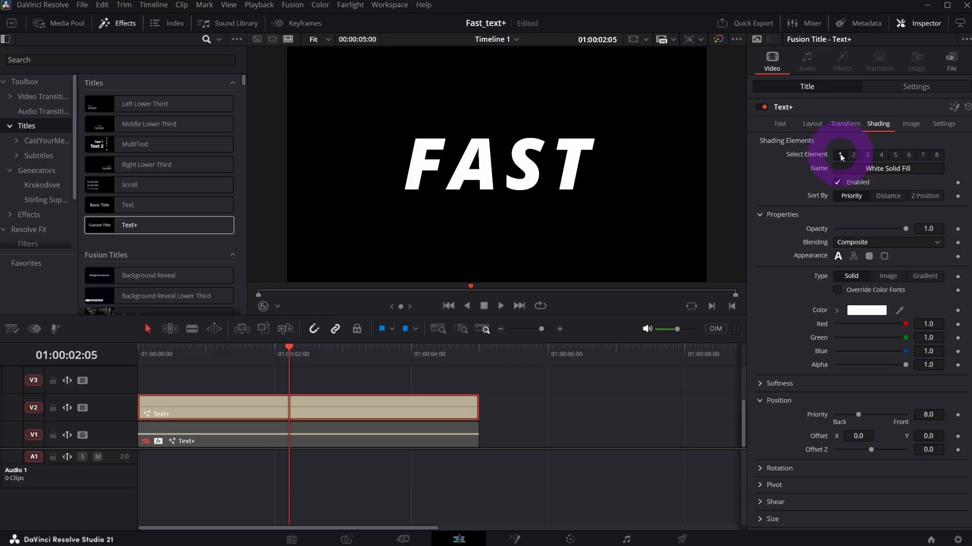
click(834, 222)
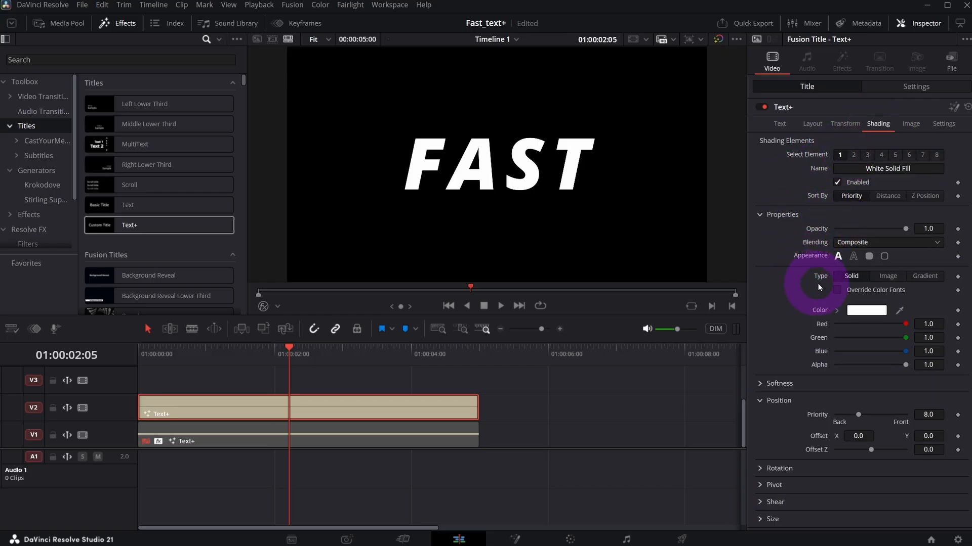
click(926, 276)
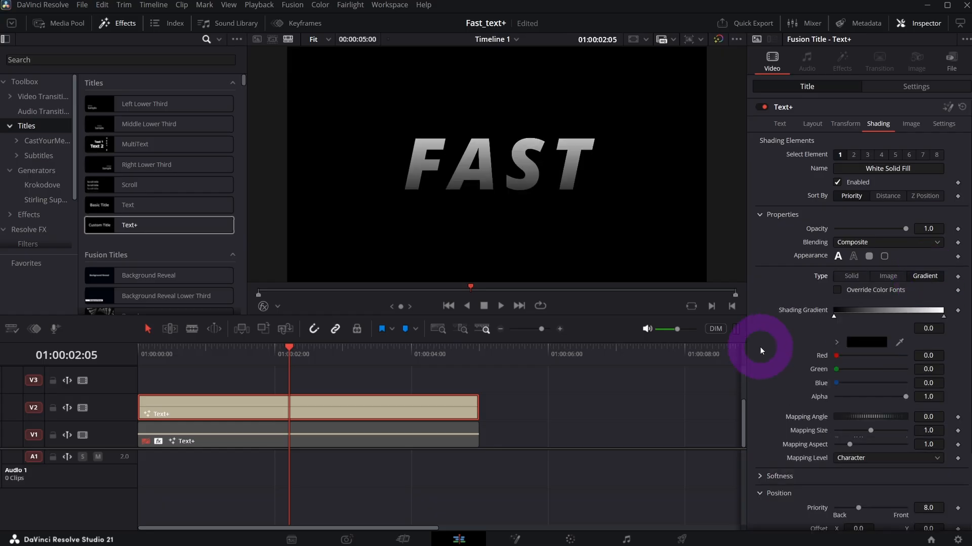
click(944, 317)
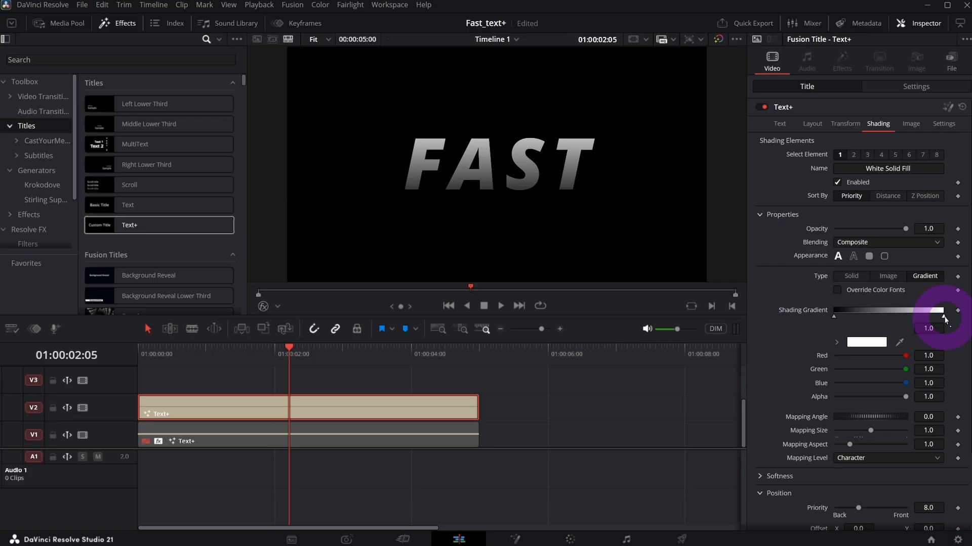
click(866, 342)
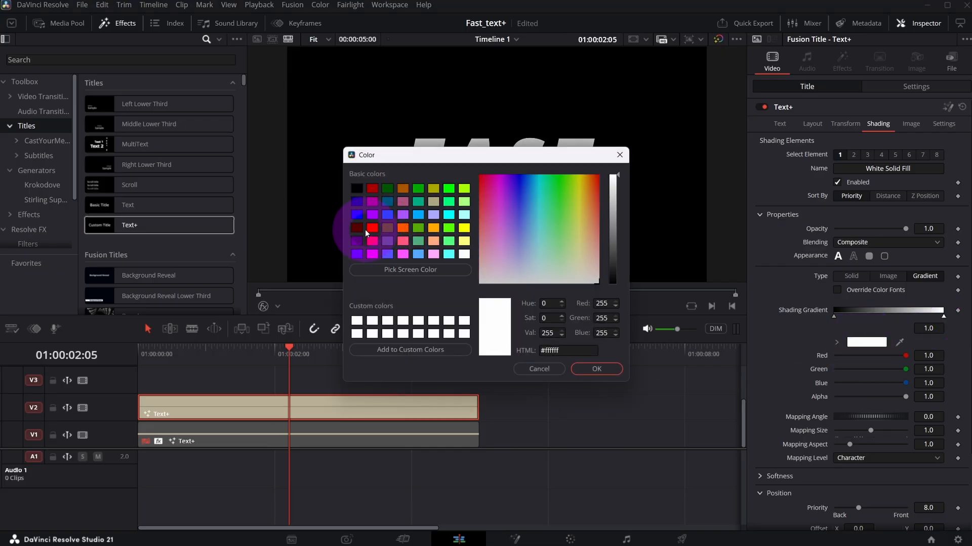
click(372, 228)
click(594, 369)
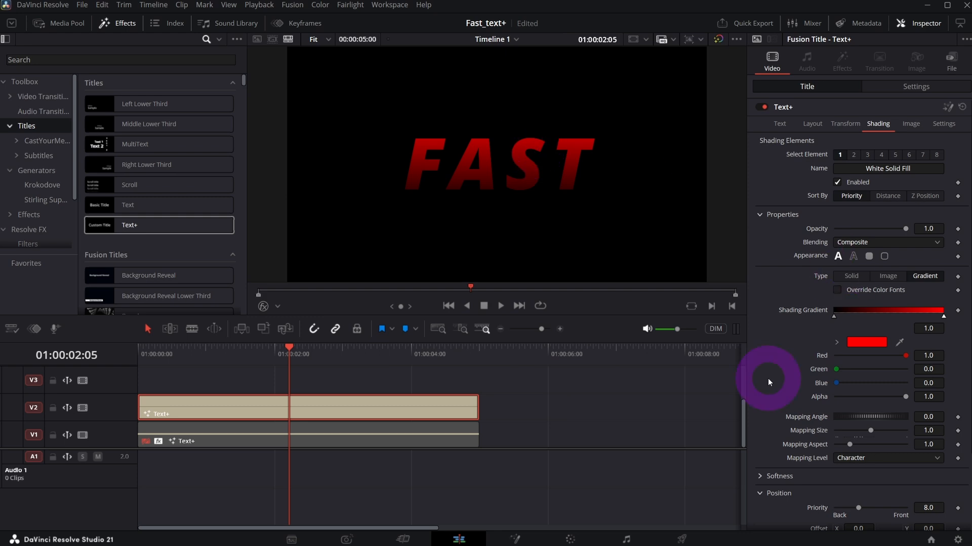
Rotate the fill gradient to a mapping angle of about 245, trying the Text mapping level but keeping Character.
drag(856, 414, 902, 411)
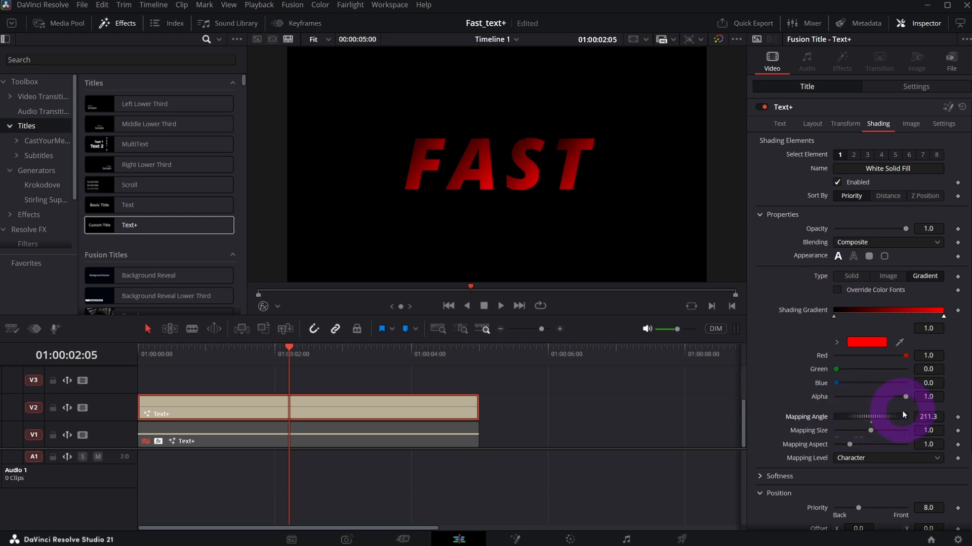
click(877, 456)
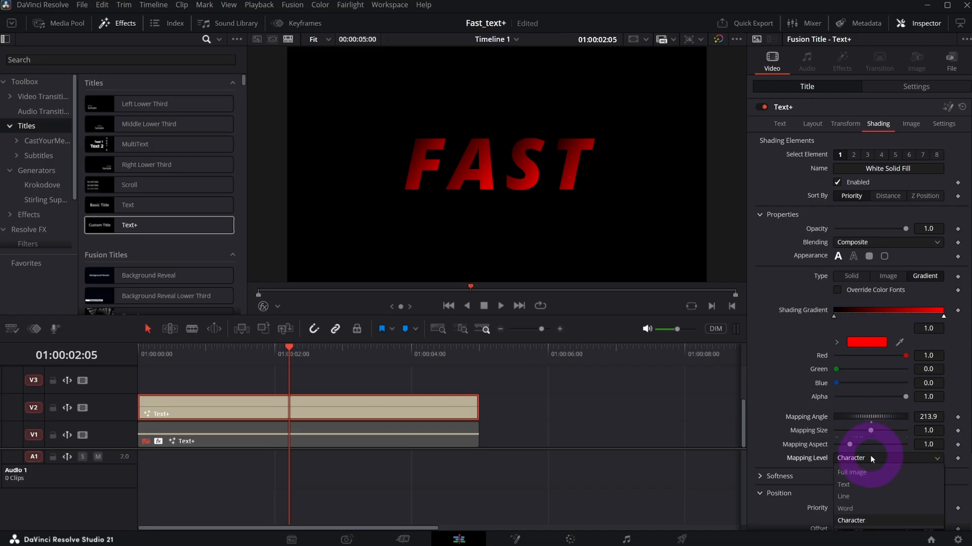
click(877, 484)
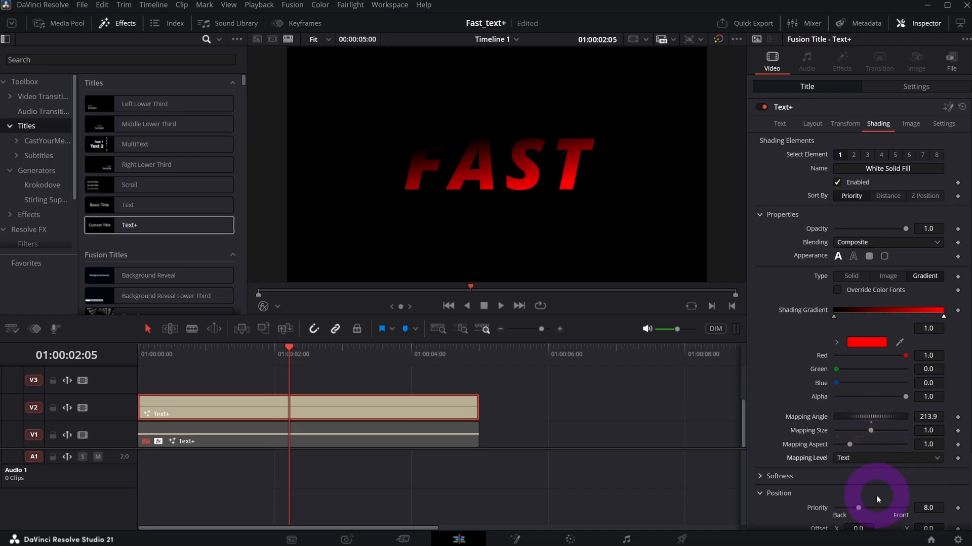
mouse_move(848, 417)
mouse_down()
mouse_move(872, 420)
mouse_move(856, 420)
mouse_up()
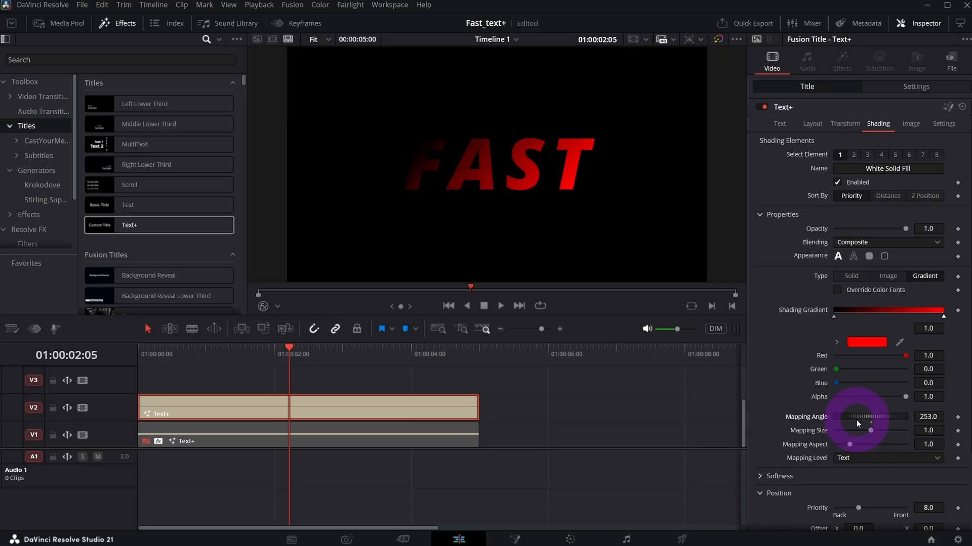
click(849, 458)
click(927, 481)
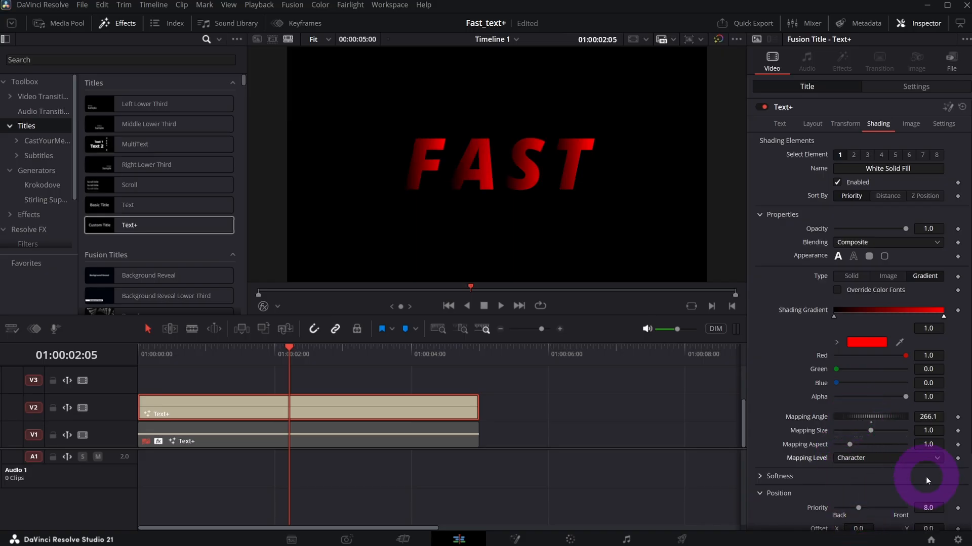
drag(857, 417, 847, 417)
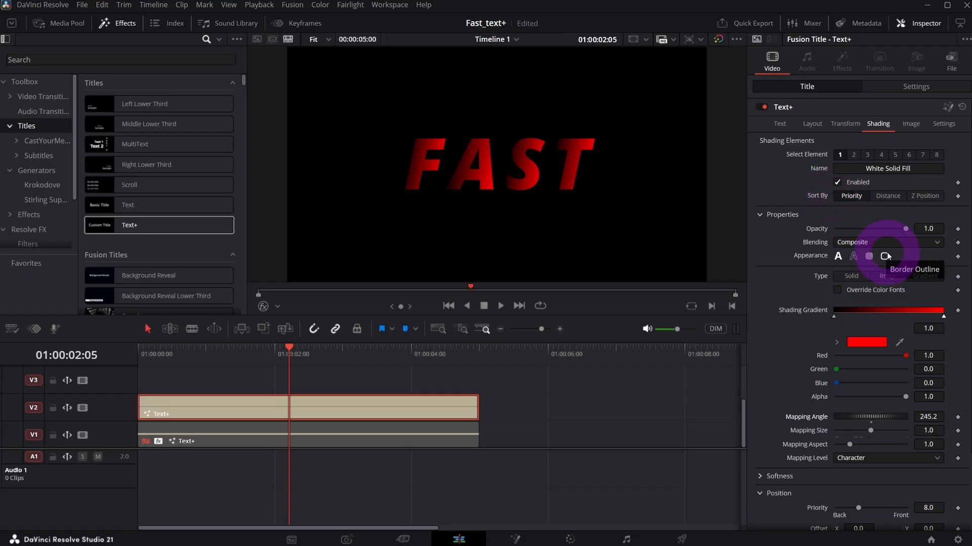
Enable shading element 2, the outline, and give it a gradient with its white end stop changed to red.
click(853, 155)
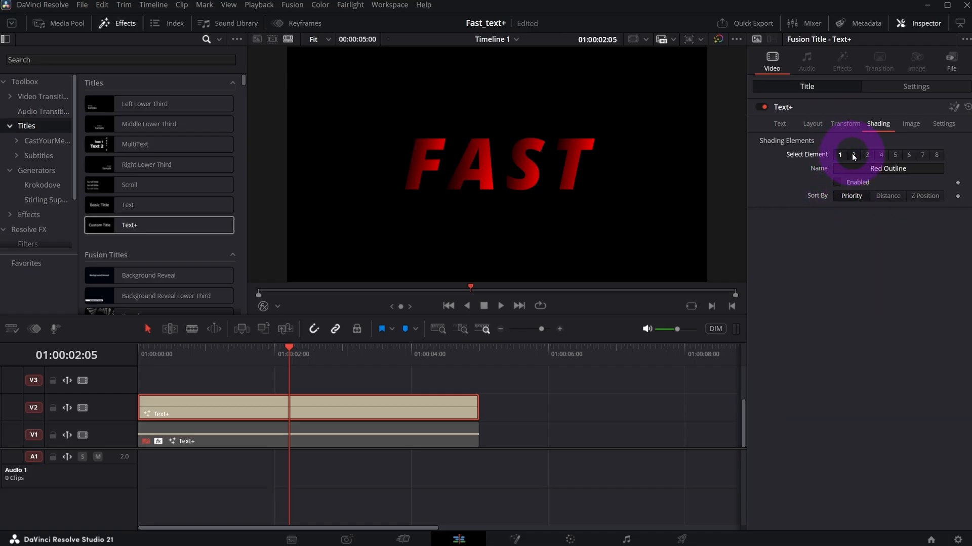
click(837, 182)
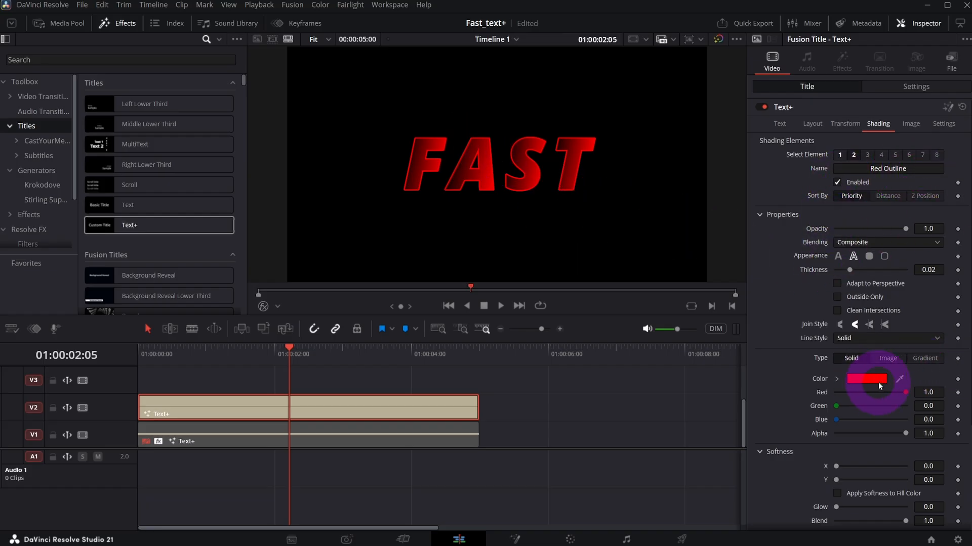
click(922, 359)
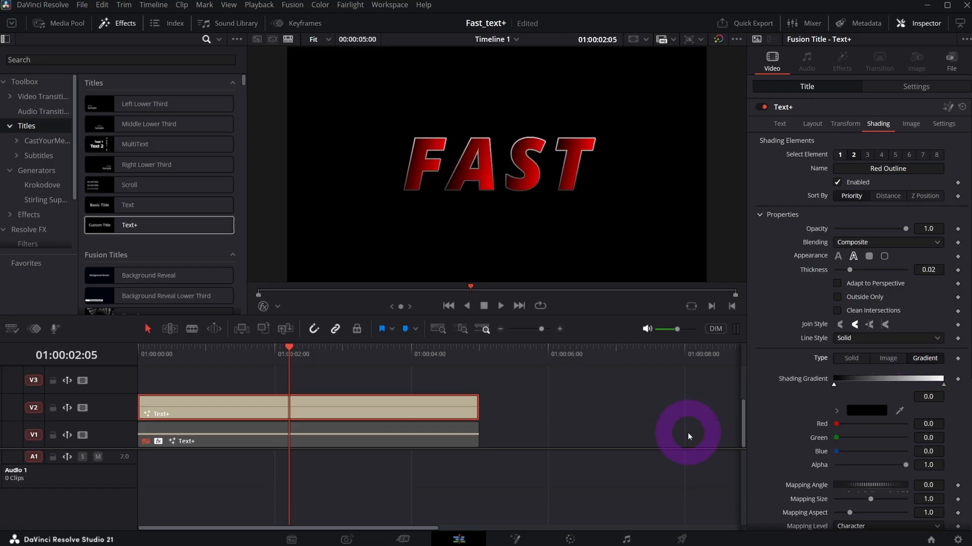
click(942, 384)
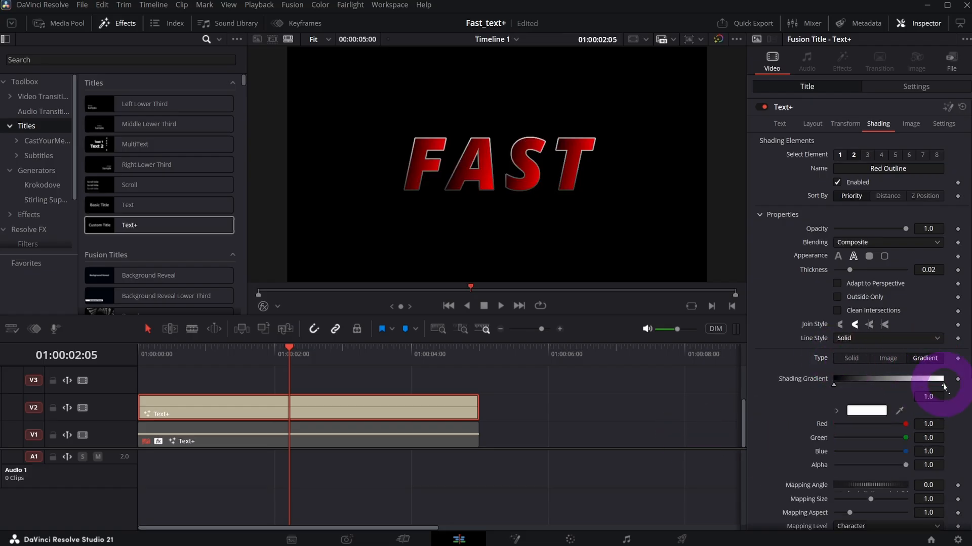
click(874, 414)
click(374, 228)
click(592, 366)
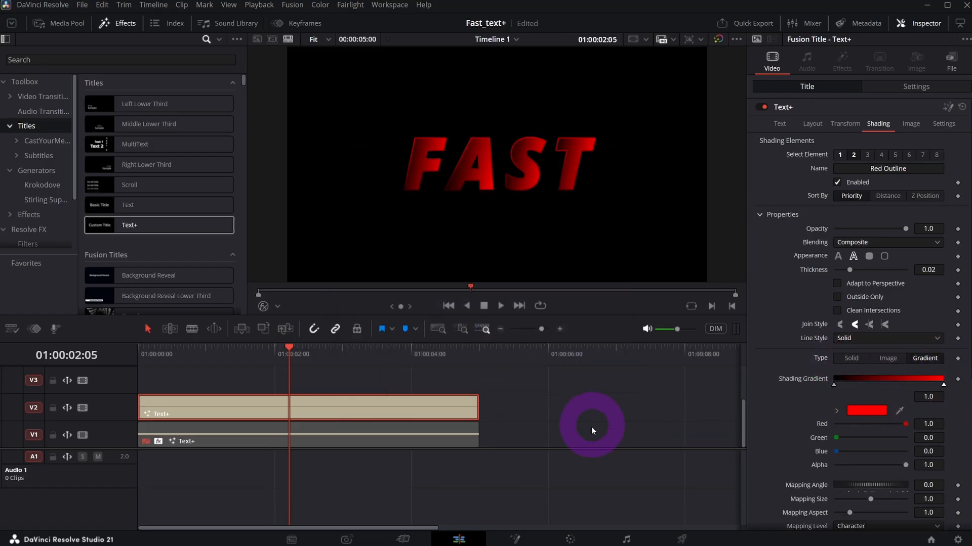
Set the outline's X softness to 20 and offset the outline slightly to the left of the letters.
scroll(845, 347, down, 5)
scroll(845, 347, down, 2)
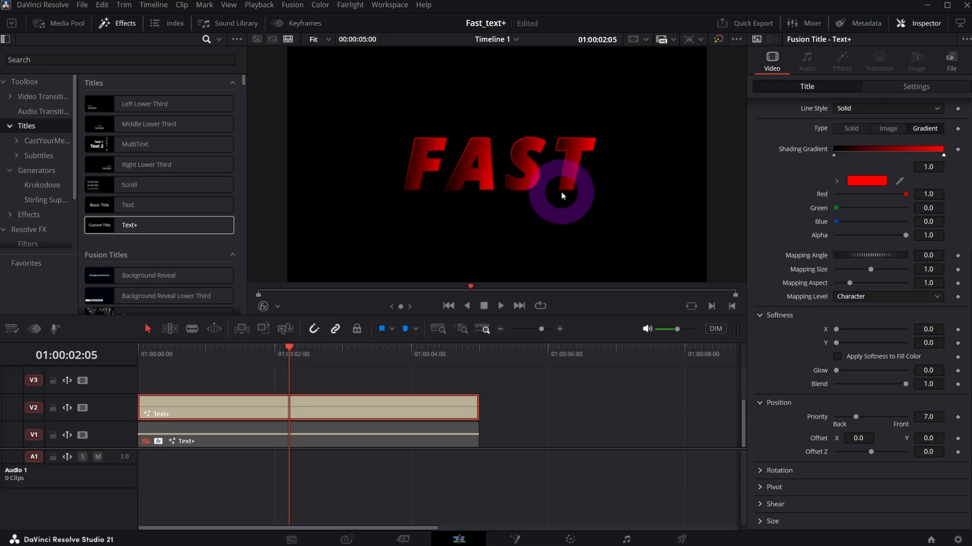
drag(837, 330, 918, 329)
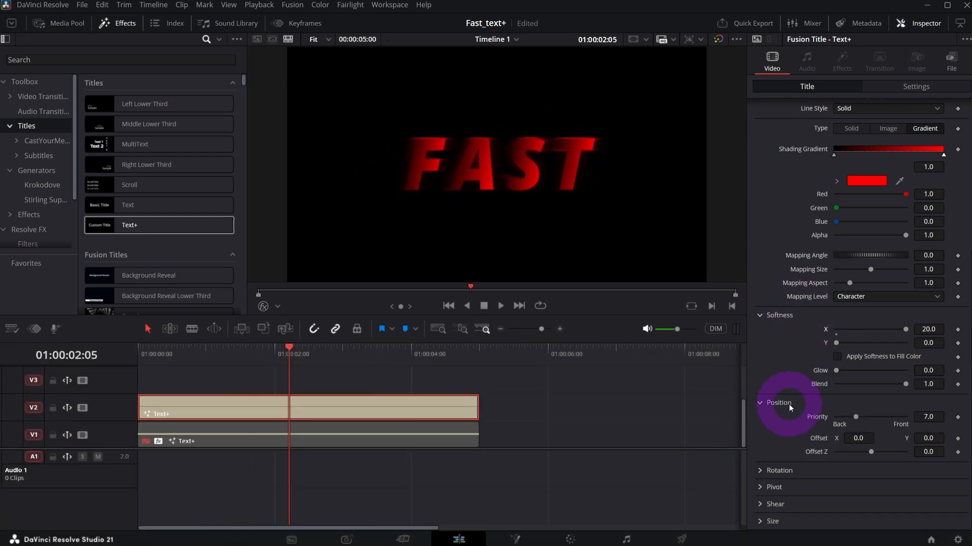
click(860, 438)
text(0.01)
drag(866, 441, 839, 440)
Change the outline's line style to Dash Dot Dot to break the blur into speed streaks.
scroll(813, 444, up, 5)
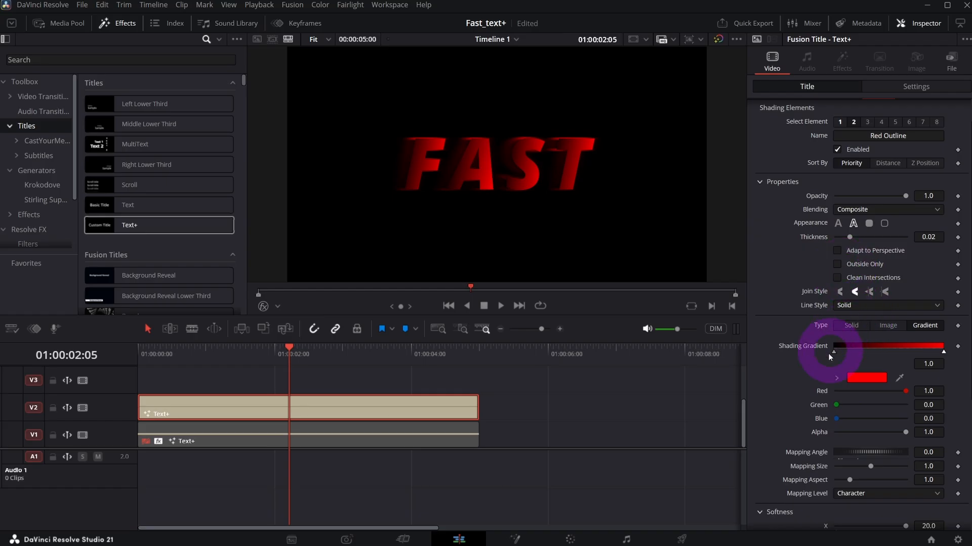
click(837, 305)
click(864, 367)
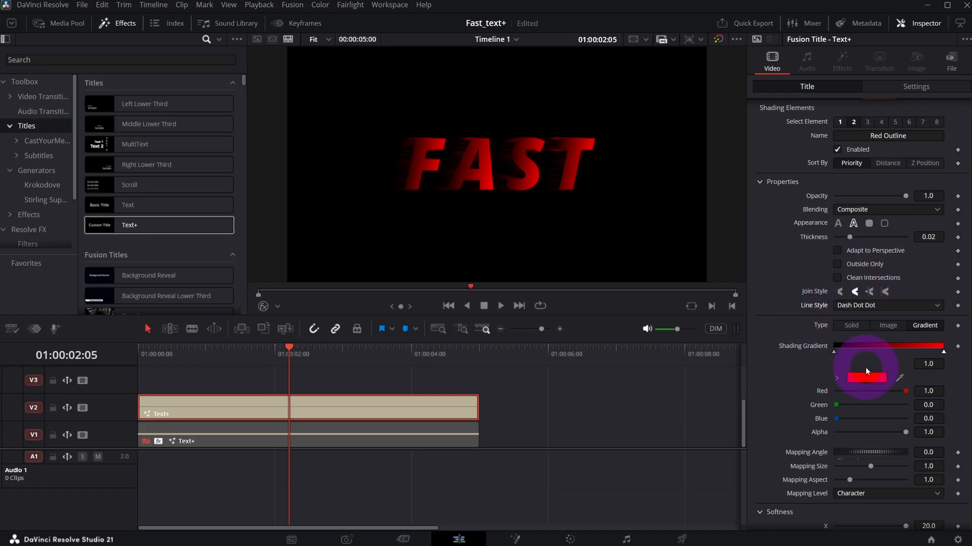
Increase the outline's X softness to 30.
scroll(473, 195, up, 3)
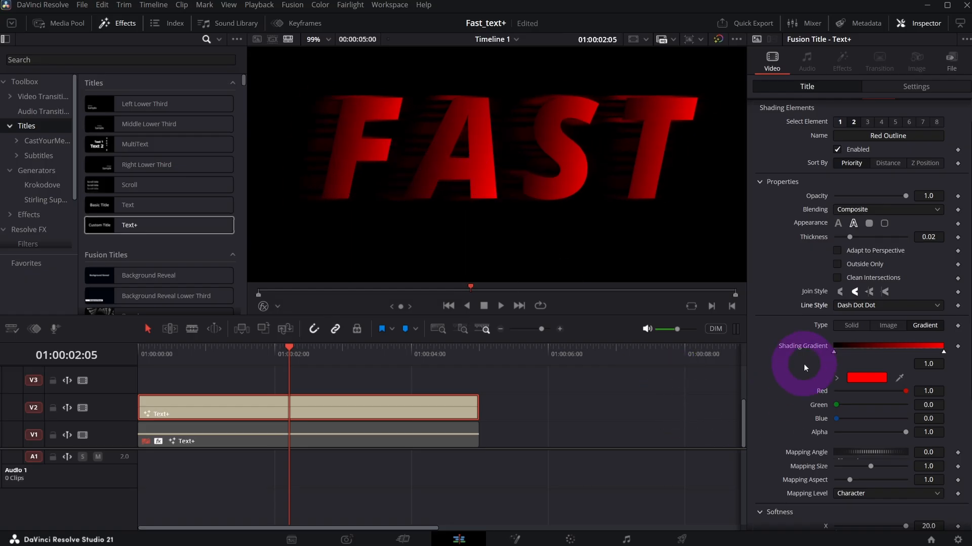
scroll(800, 375, down, 3)
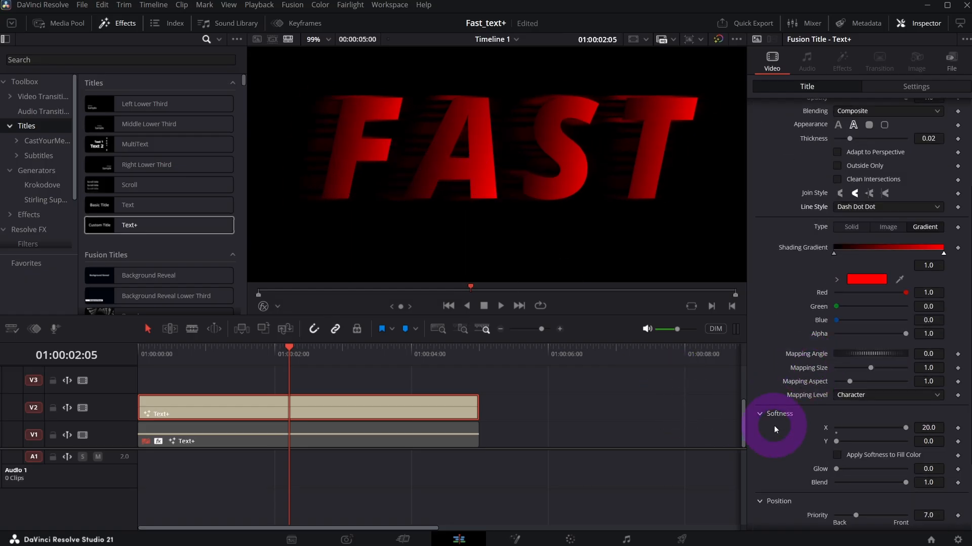
click(936, 431)
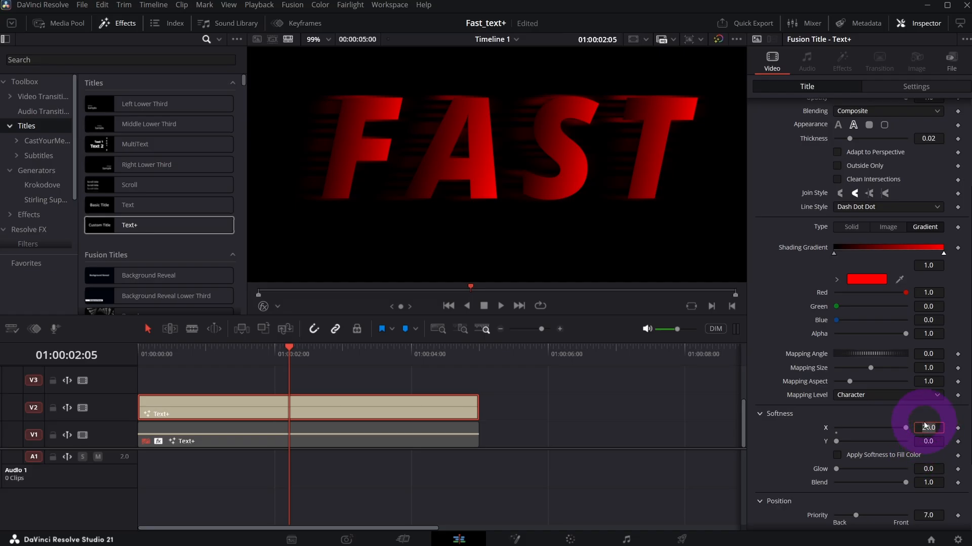
text(30)
key(Tab)
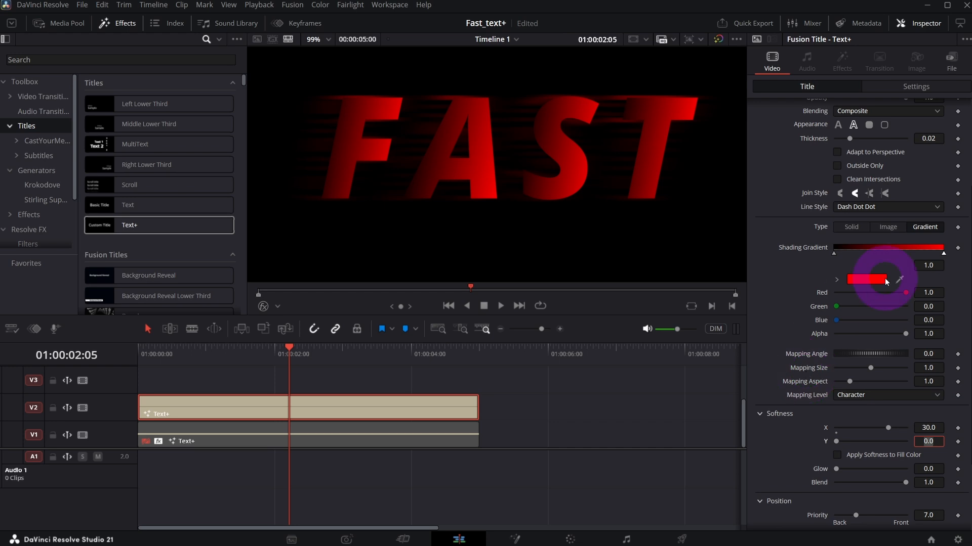
Rotate the outline gradient's mapping angle to about 83.5.
mouse_move(849, 351)
mouse_down()
mouse_move(894, 352)
mouse_move(869, 352)
mouse_up()
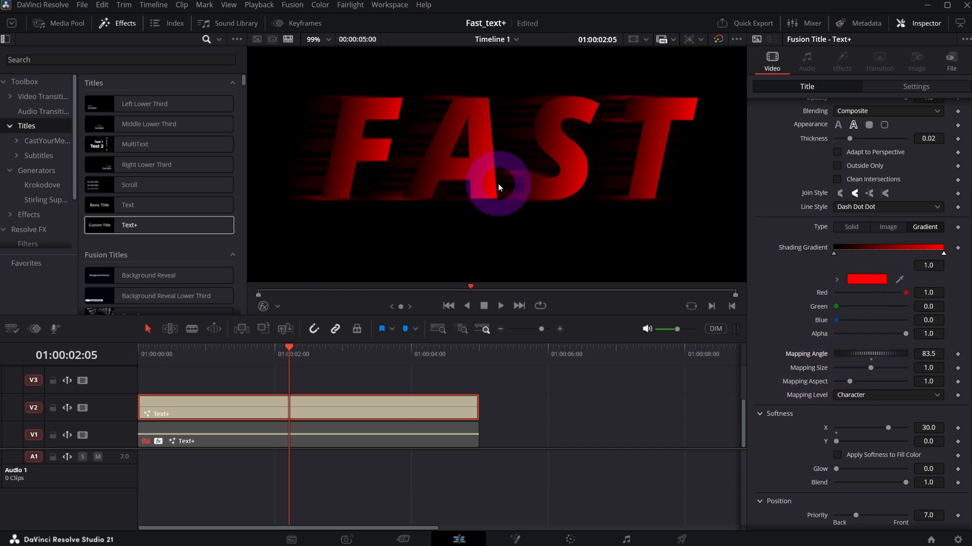
scroll(498, 183, up, 1)
scroll(498, 184, down, 3)
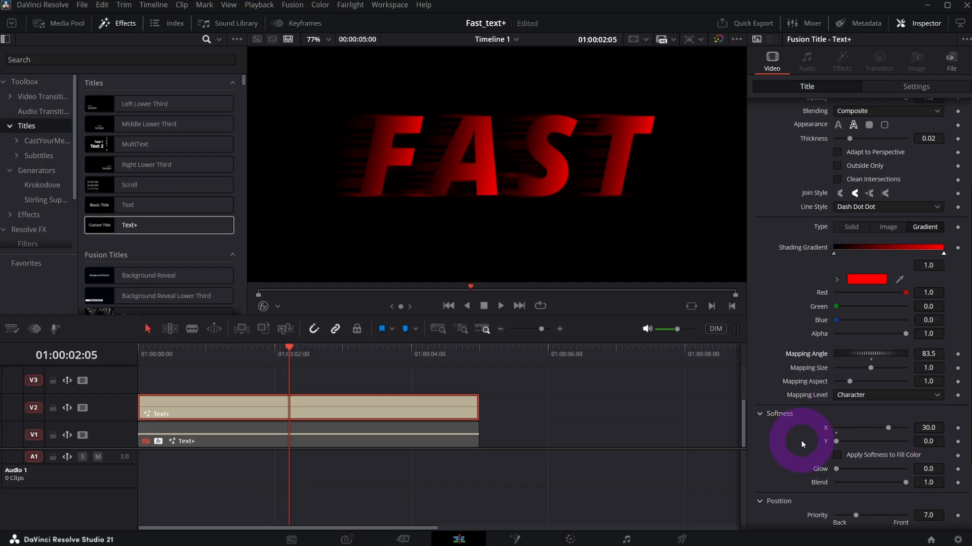
Bring the outline in front of the fill with priority 25 and raise its glow to about 0.465.
scroll(800, 448, down, 3)
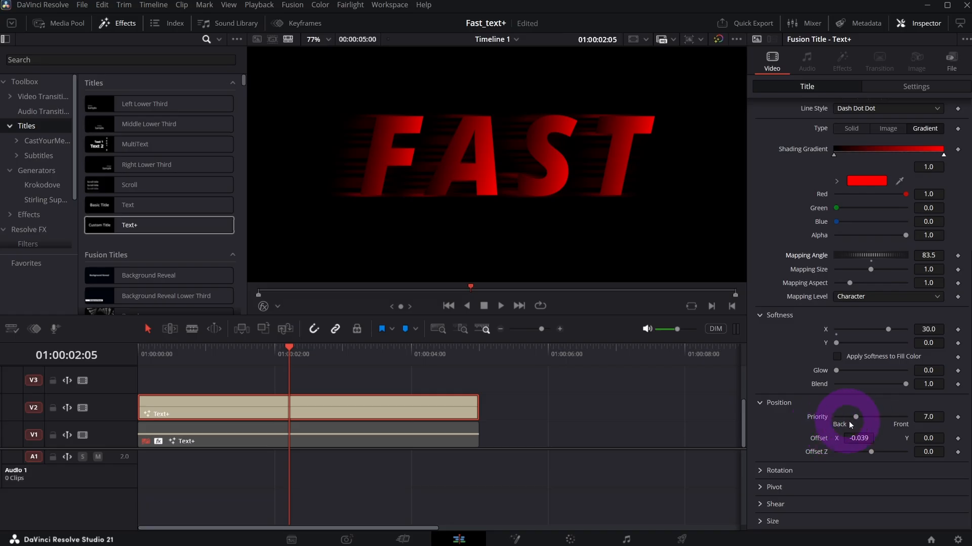
drag(857, 417, 915, 422)
scroll(555, 222, up, 1)
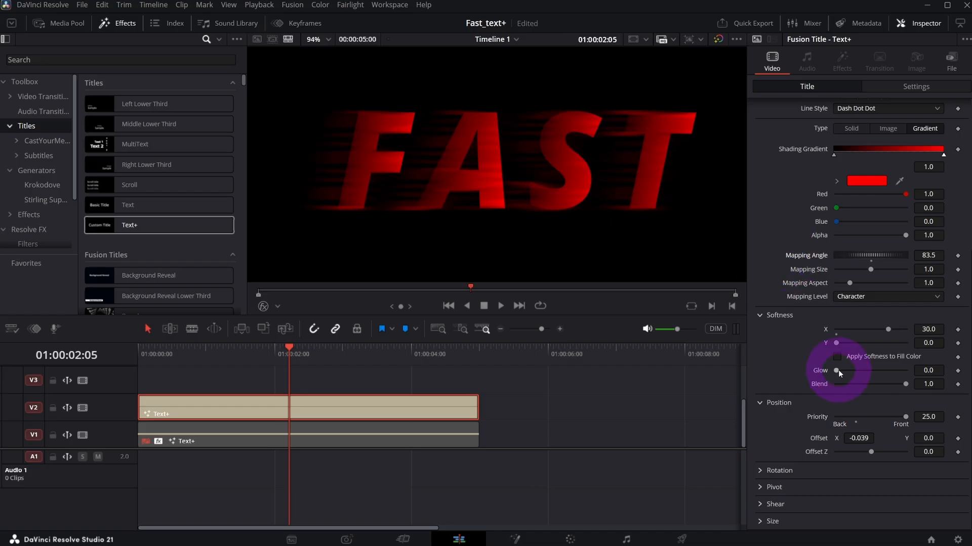
drag(836, 370, 927, 372)
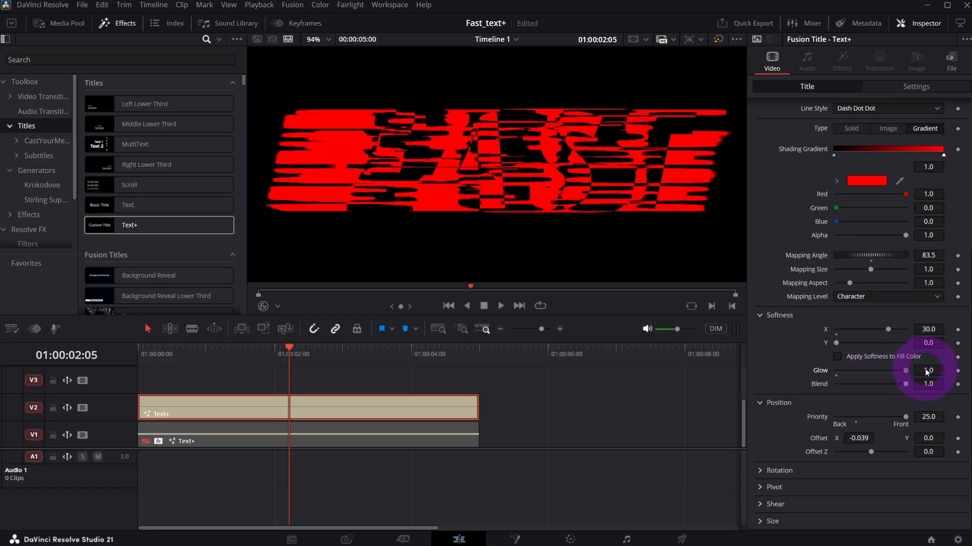
Move the black stop of the fill's shading gradient in shading element 1 inward to about 0.189.
scroll(820, 303, up, 5)
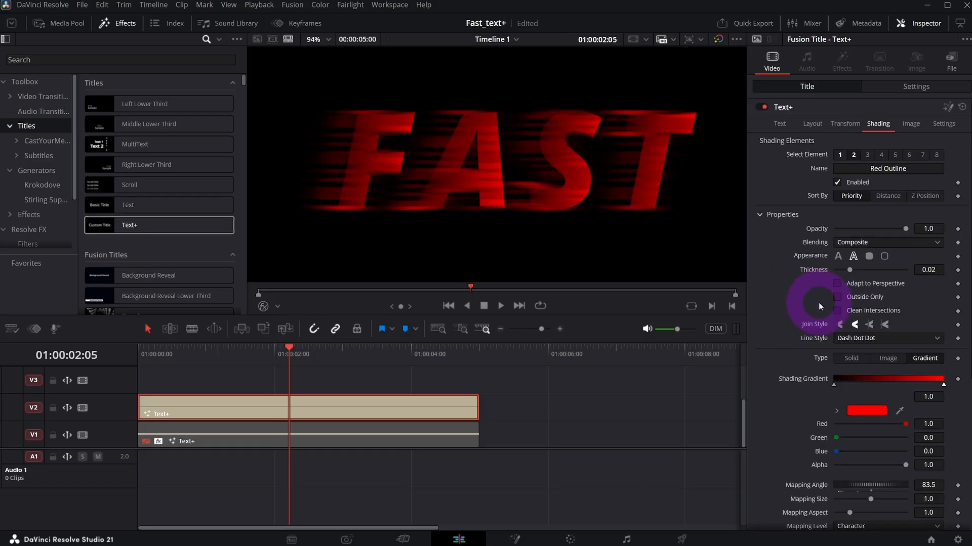
click(839, 154)
scroll(795, 273, down, 3)
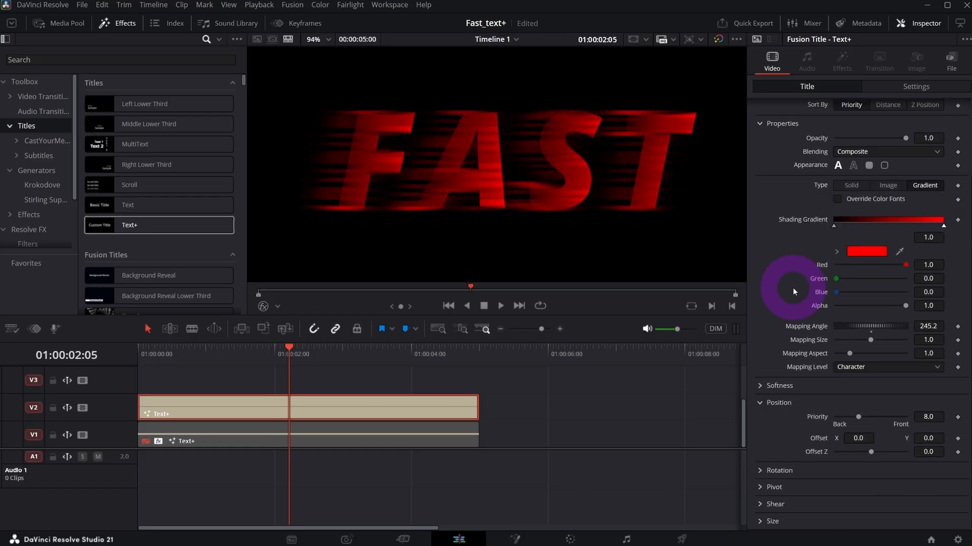
mouse_move(834, 226)
mouse_down()
mouse_move(852, 226)
mouse_move(771, 243)
mouse_up()
drag(835, 227, 840, 226)
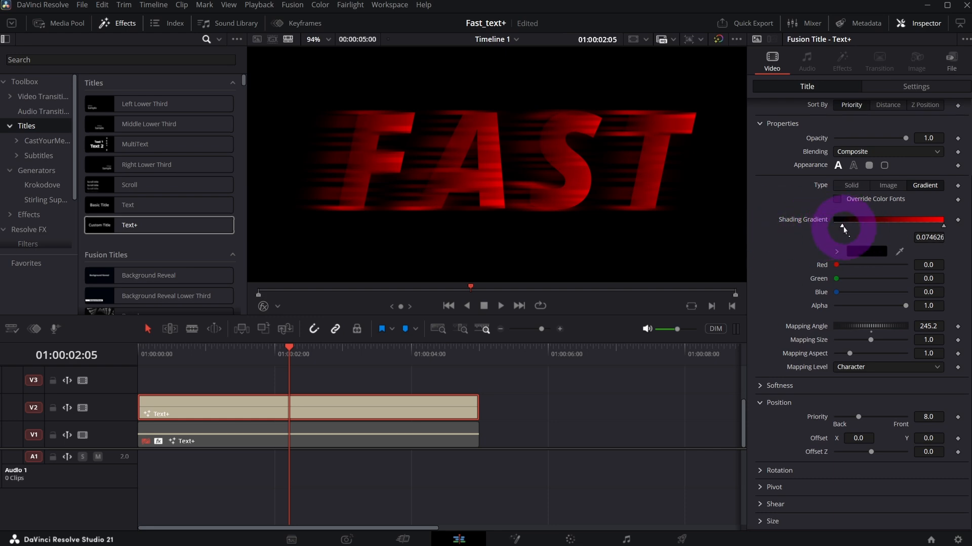
mouse_move(843, 228)
mouse_down()
mouse_move(869, 228)
mouse_move(842, 229)
mouse_move(854, 228)
mouse_up()
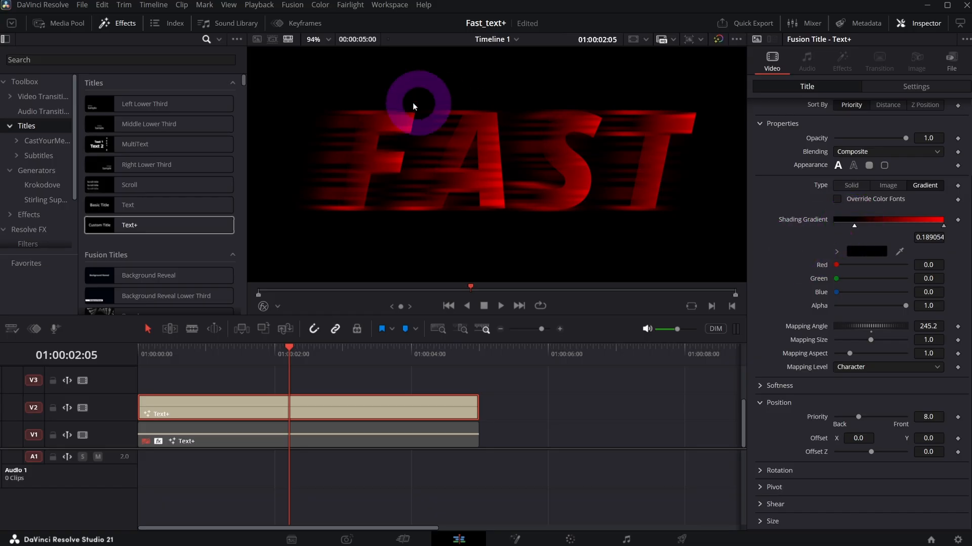
Reduce the outline's thickness in shading element 2 to 0.0166 and move its gradient's red stop to about 0.433.
scroll(819, 211, up, 3)
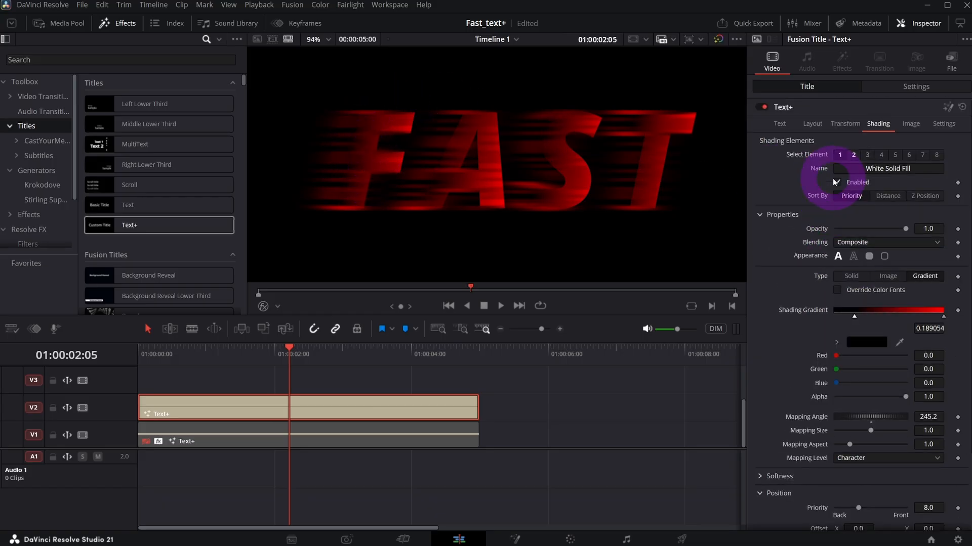
click(855, 155)
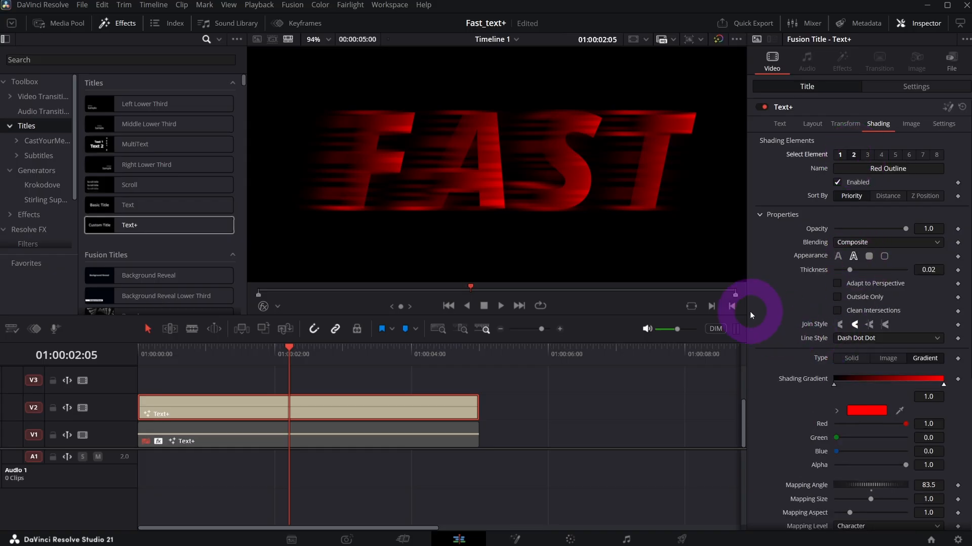
mouse_move(931, 271)
mouse_down()
mouse_move(945, 272)
mouse_move(919, 271)
mouse_up()
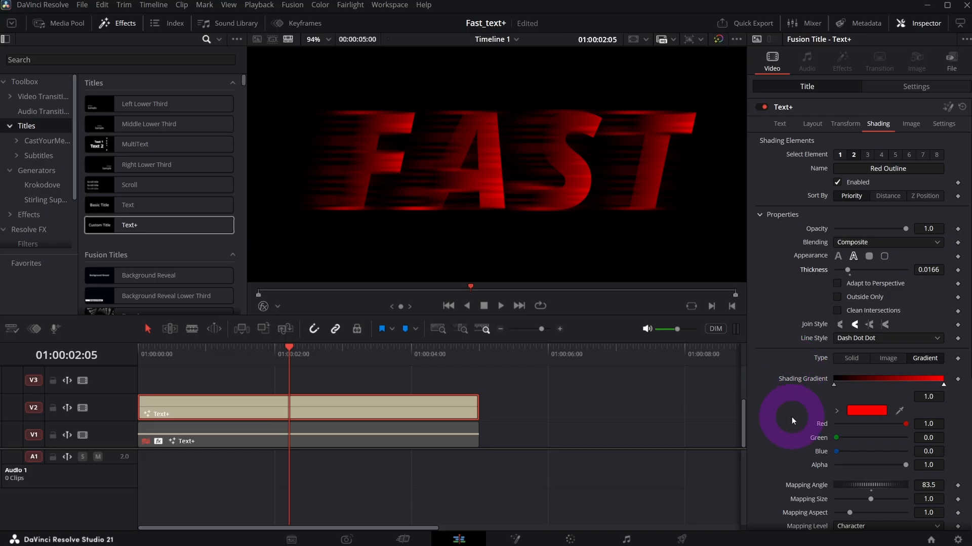
mouse_move(942, 384)
mouse_down()
mouse_move(862, 391)
mouse_move(877, 391)
mouse_up()
Increase the outline's glow to about 0.693.
scroll(836, 400, down, 3)
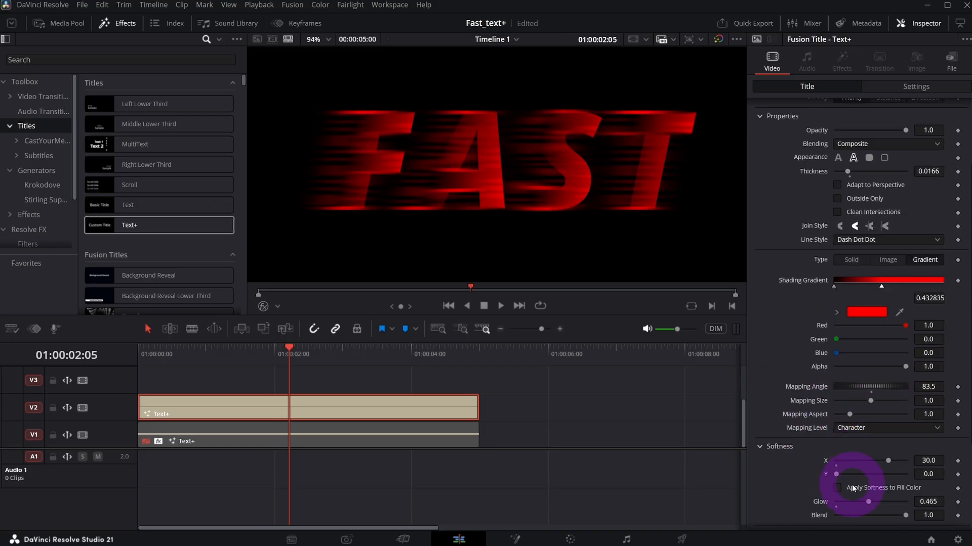
scroll(853, 488, down, 1)
drag(868, 469, 886, 466)
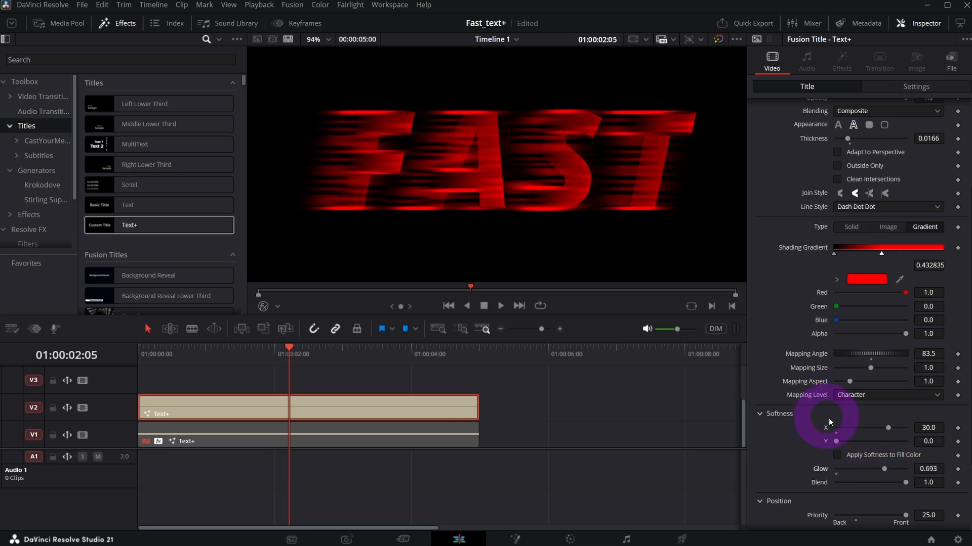
Enable shading element 3, the shadow, and change its solid color to pure red.
scroll(812, 213, up, 5)
click(867, 154)
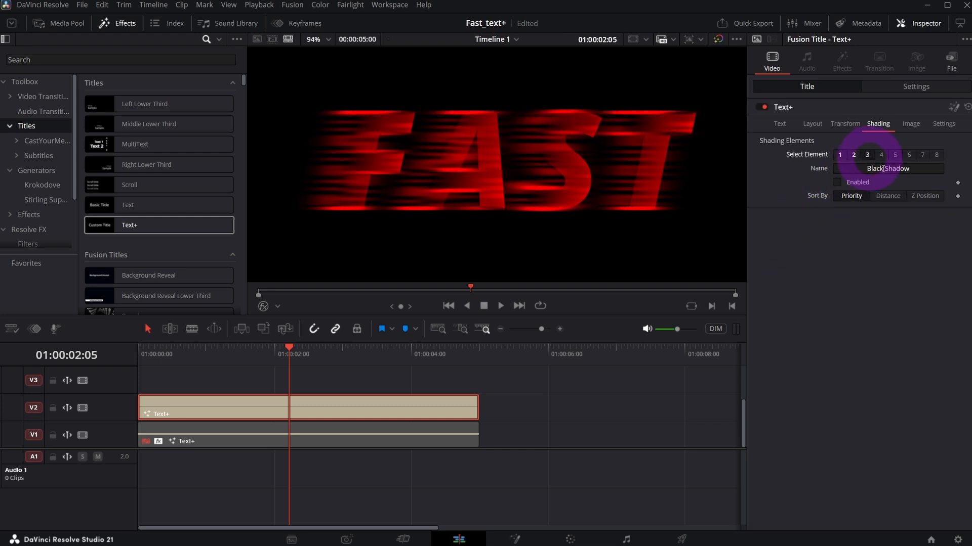
click(837, 183)
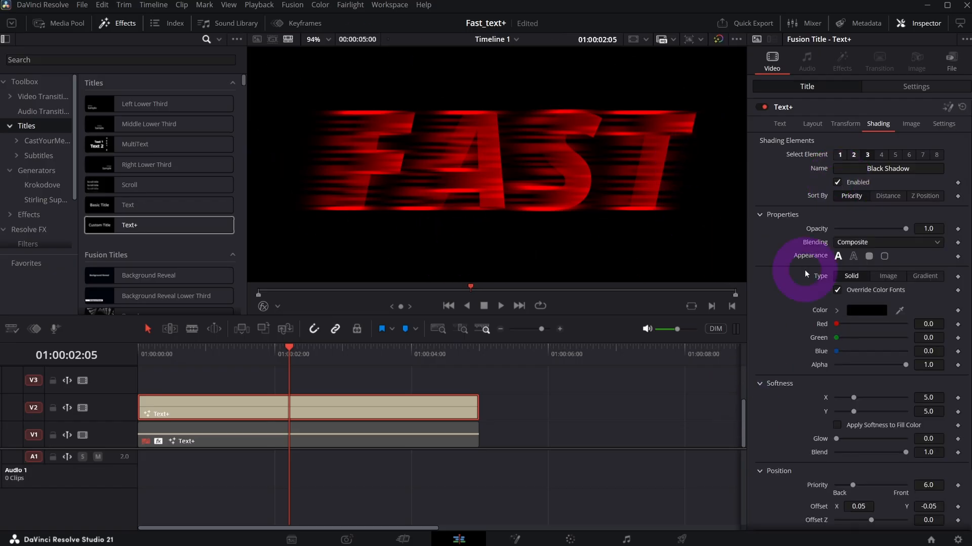
click(865, 312)
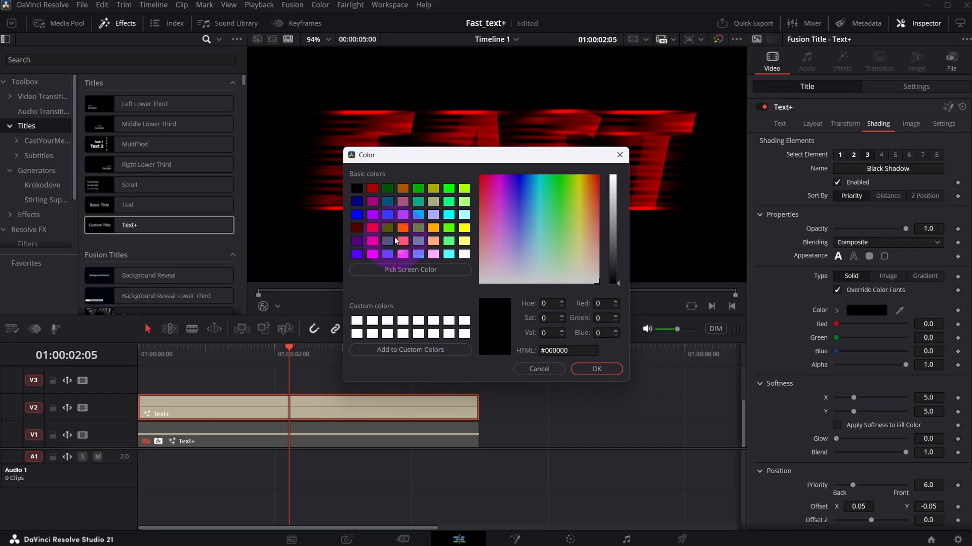
click(372, 228)
click(600, 369)
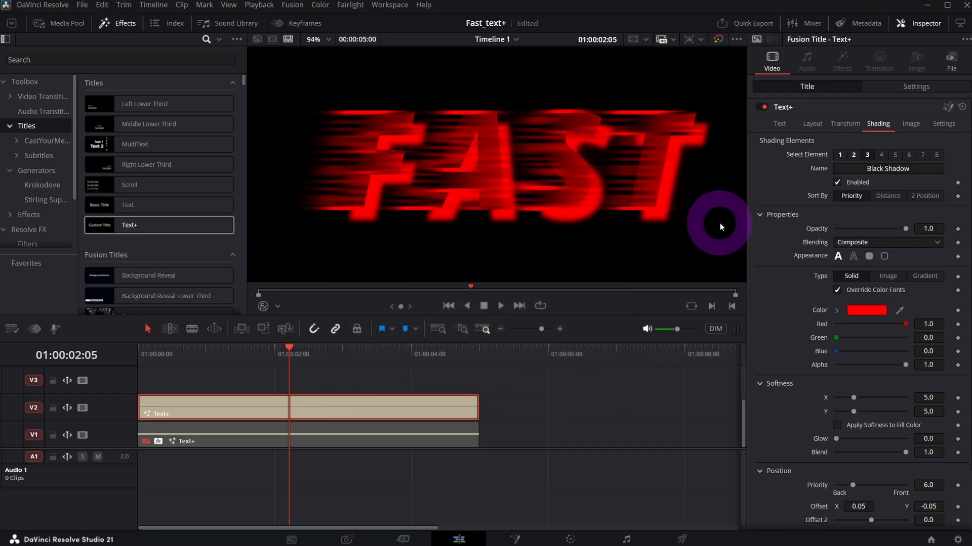
Bring the red shadow closer to the letters by setting its offset to X 0.018 and Y -0.004.
scroll(815, 369, down, 3)
drag(934, 438, 962, 436)
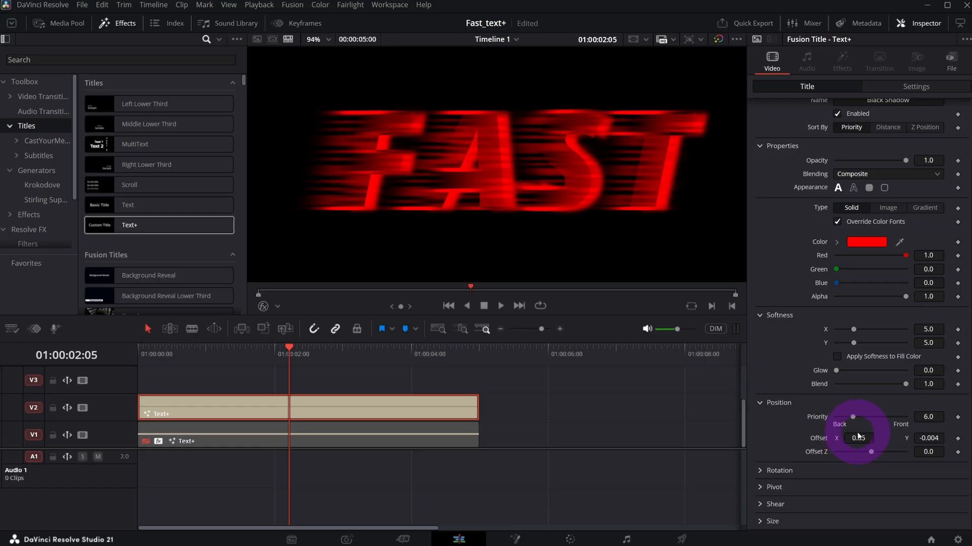
drag(844, 440, 826, 440)
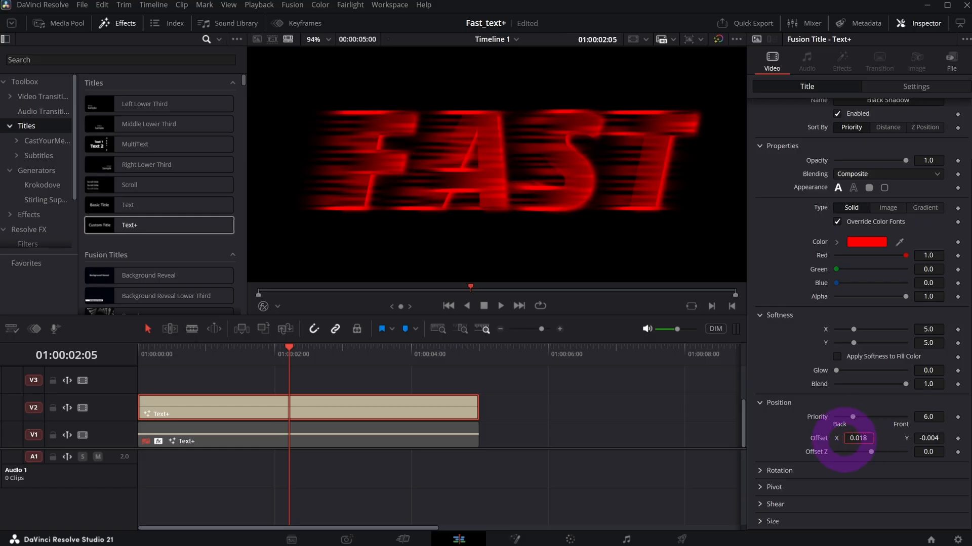
scroll(544, 152, down, 1)
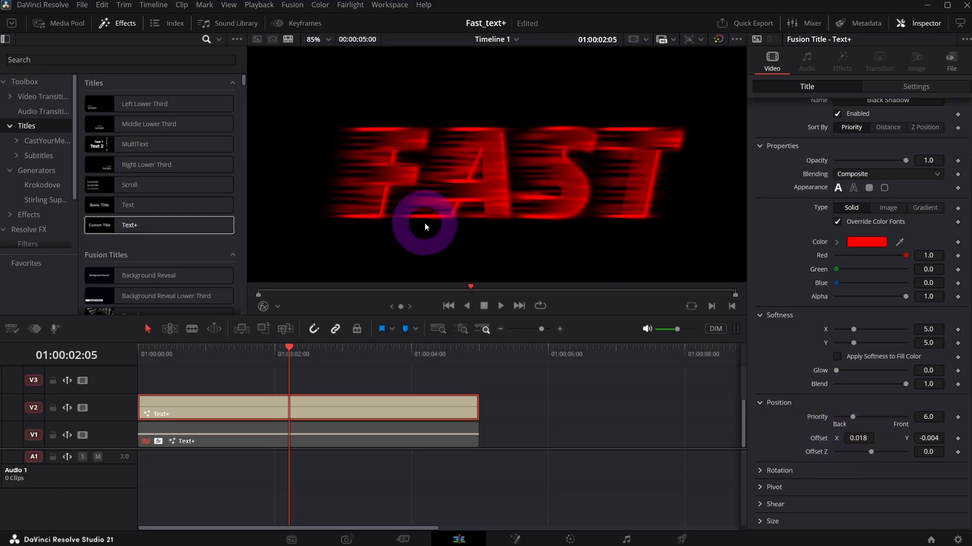
Lower the outline's opacity to 0.472 and enlarge the FAST text to size 0.4409.
scroll(800, 265, up, 3)
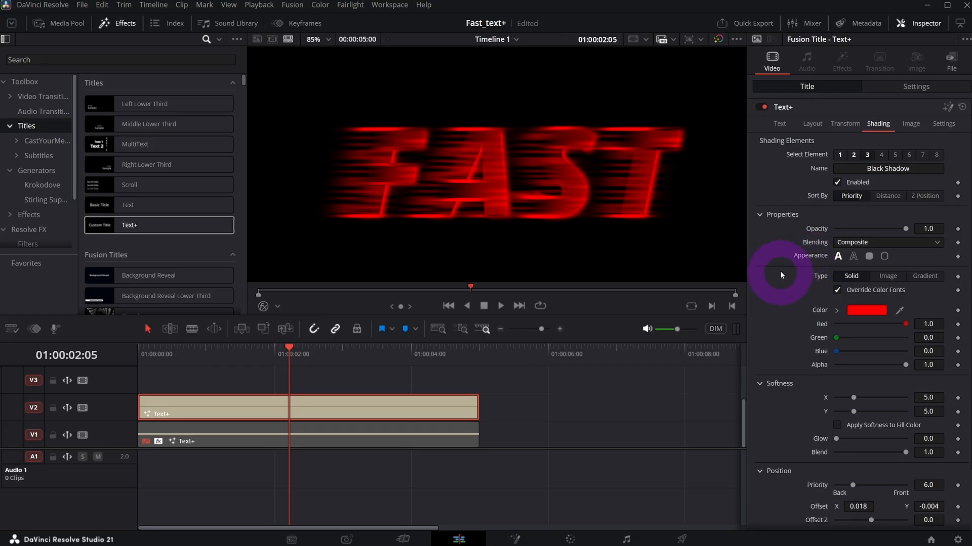
click(855, 158)
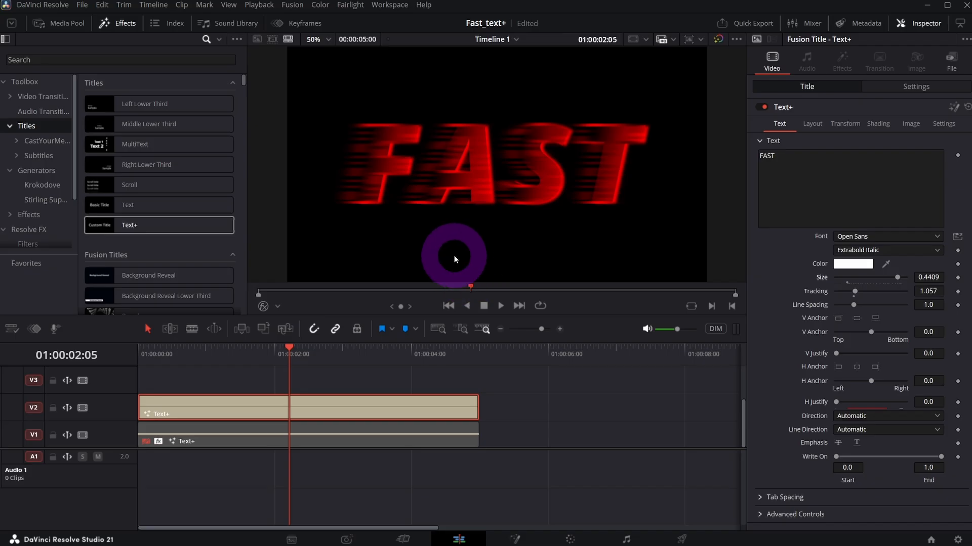
click(882, 124)
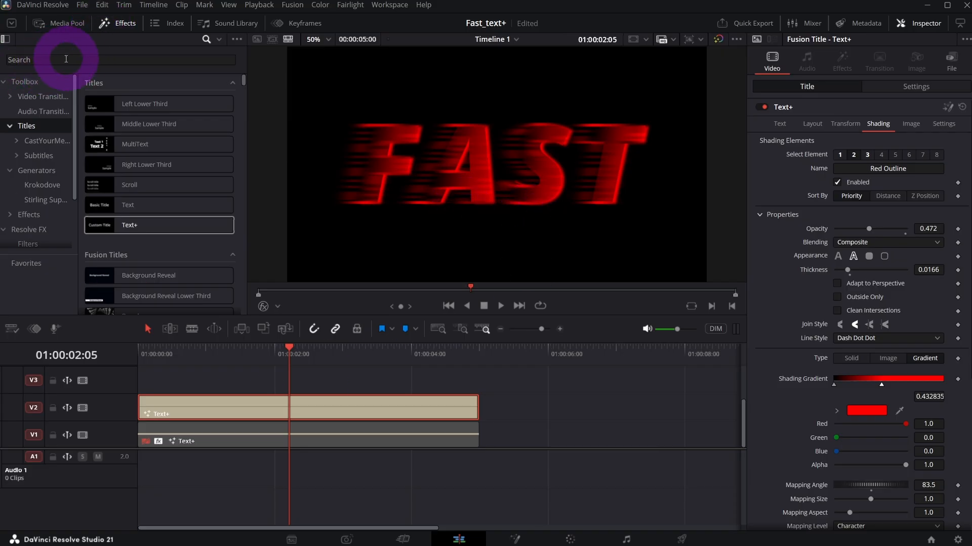
Search all effects folders for "zoom" and apply the Zoom Blur effect to the Text+ clip on track V2.
text(zoom)
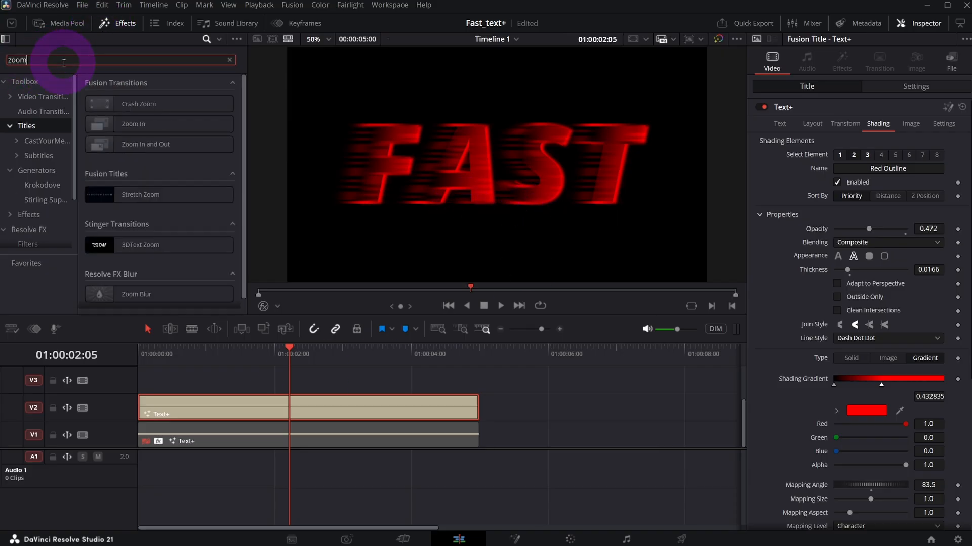
click(222, 40)
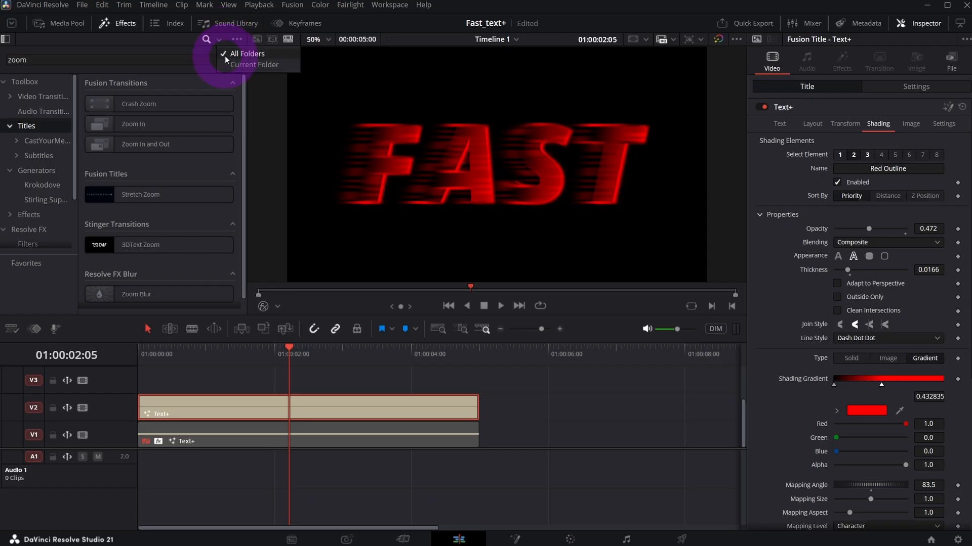
click(166, 59)
scroll(116, 285, down, 1)
drag(115, 284, 280, 410)
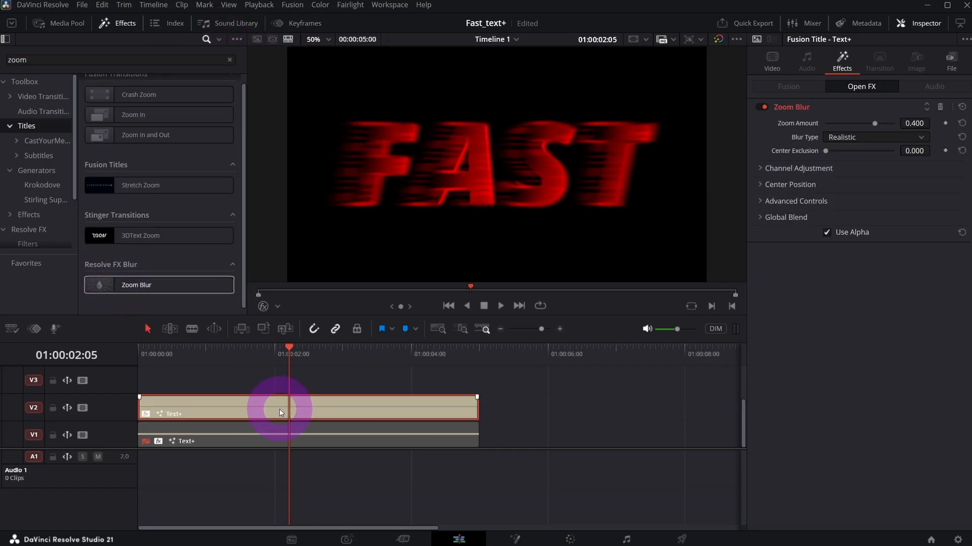
With the Open FX overlay shown, shift the Zoom Blur's center to about X 0.401 and slightly lower its zoom amount.
click(277, 307)
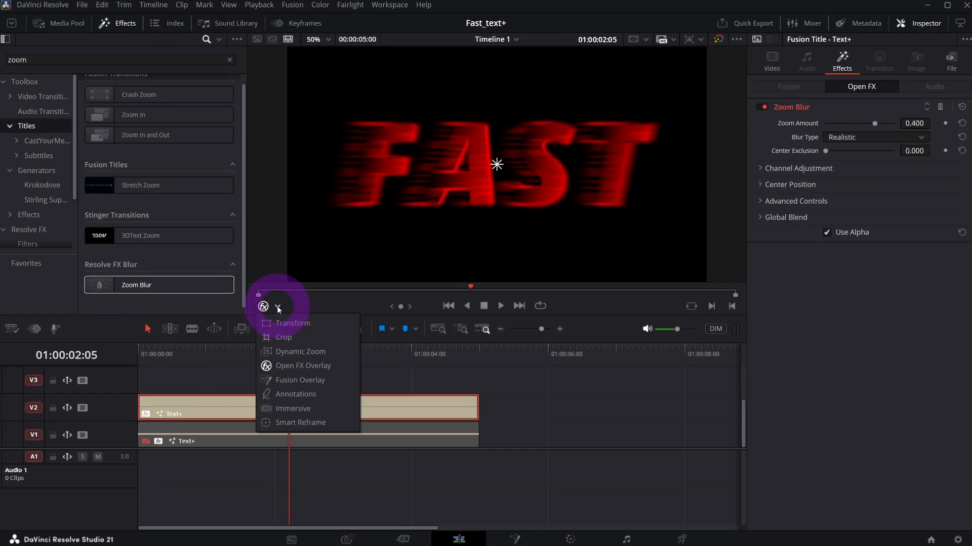
click(295, 371)
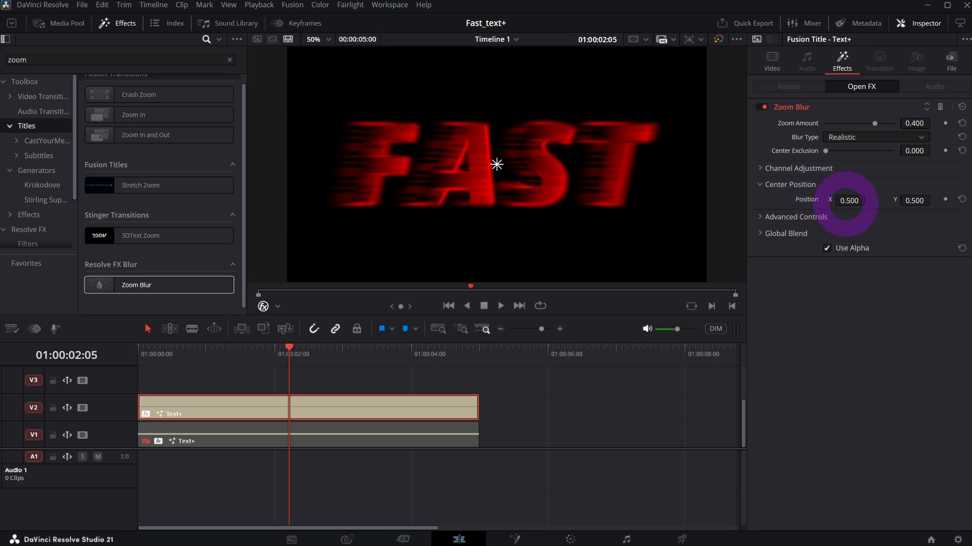
drag(867, 202, 910, 221)
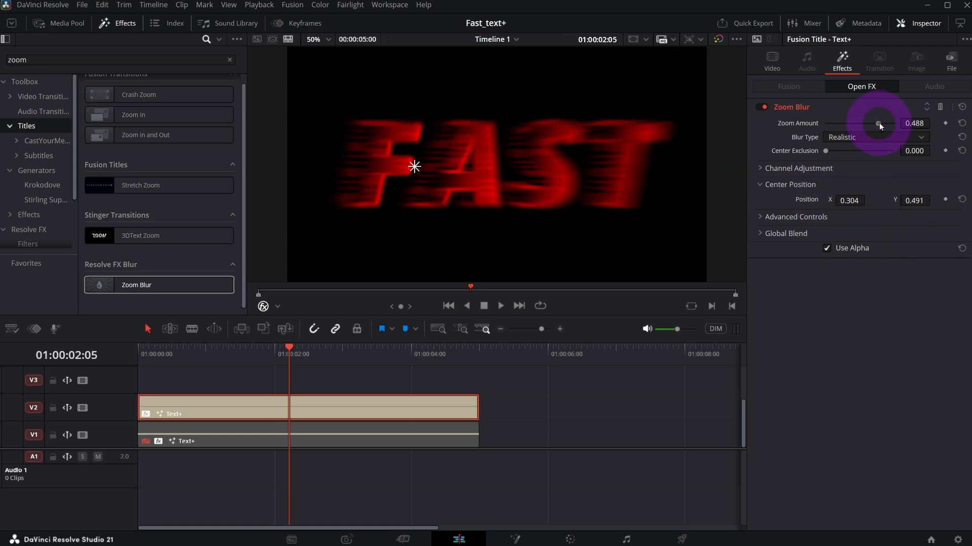
drag(875, 124, 866, 125)
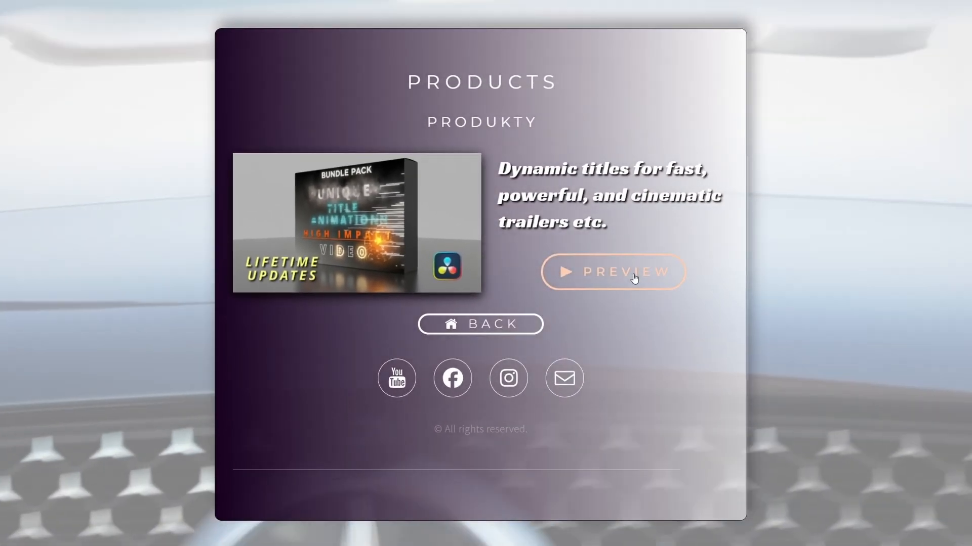
Switch to the products web page and open the preview of the dynamic titles bundle.
click(636, 250)
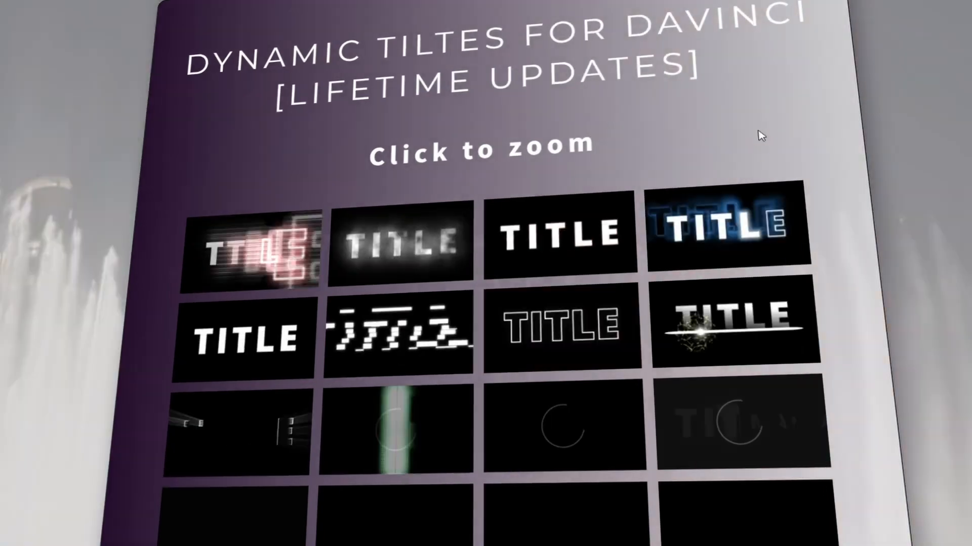